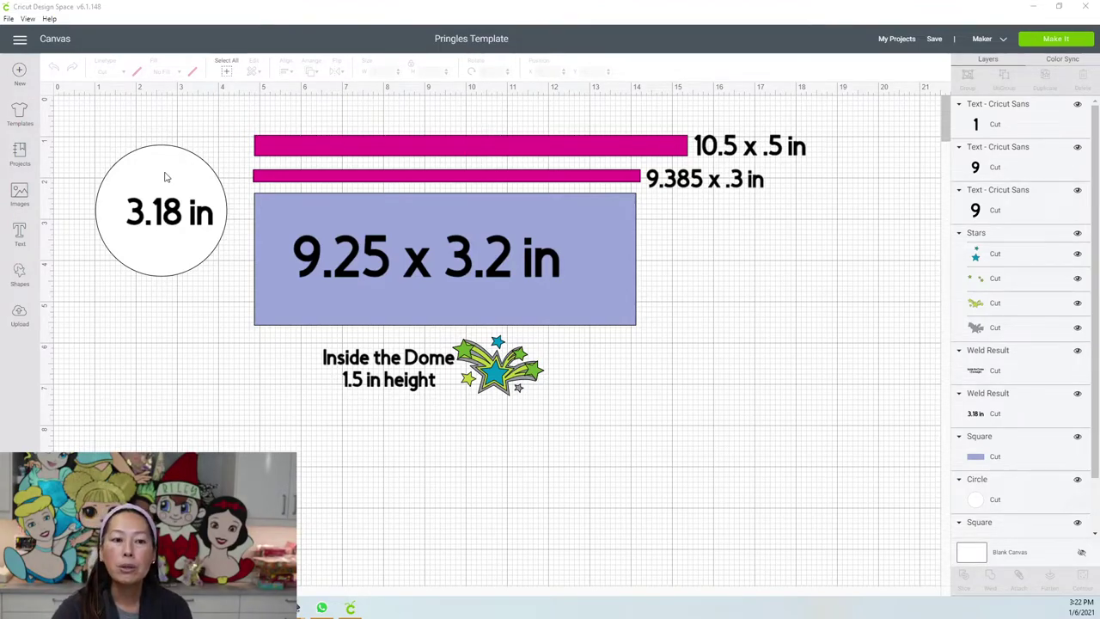
Step: Add a circle, size it to 3.18 in, and place it right of the purple rectangle
{"action": "left_click", "coordinate": [20, 273]}
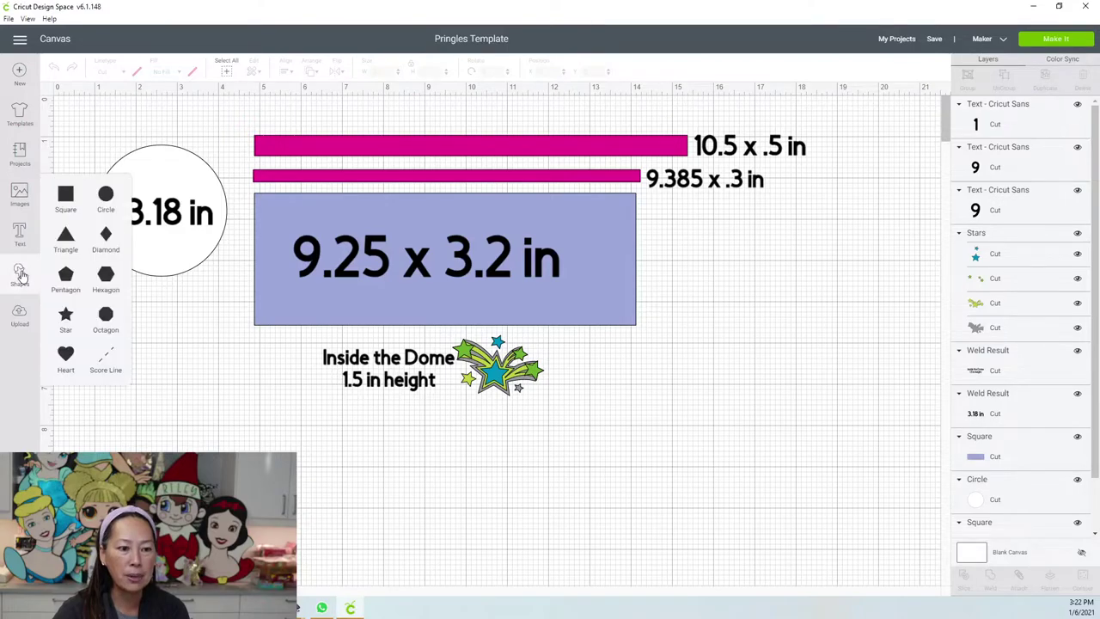
{"action": "left_click", "coordinate": [105, 195]}
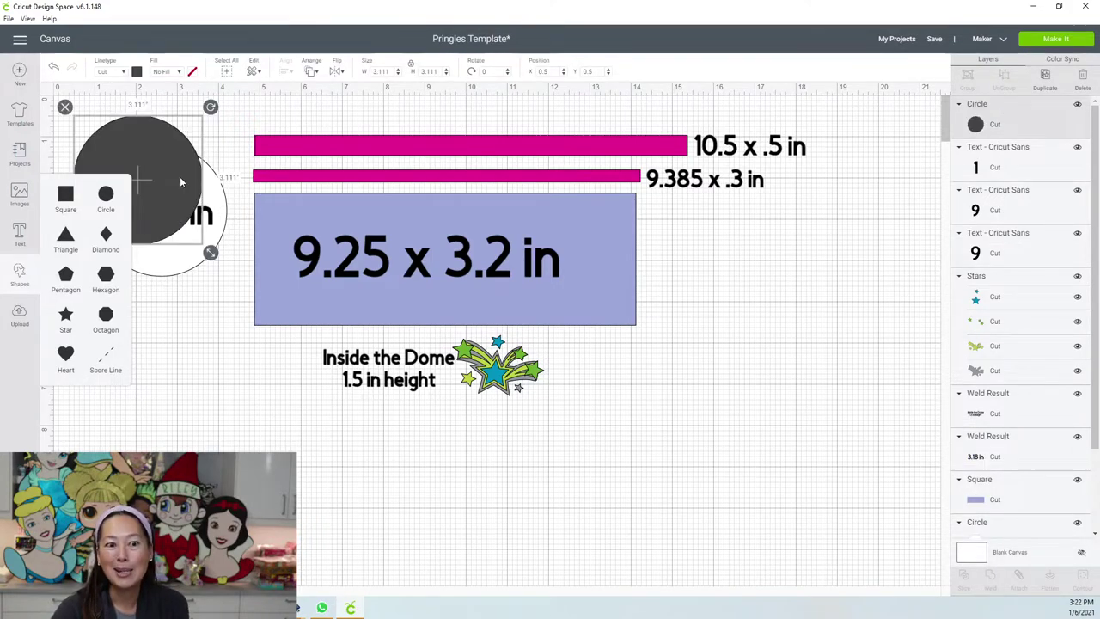
{"action": "left_click_drag", "start_coordinate": [204, 175], "coordinate": [746, 287]}
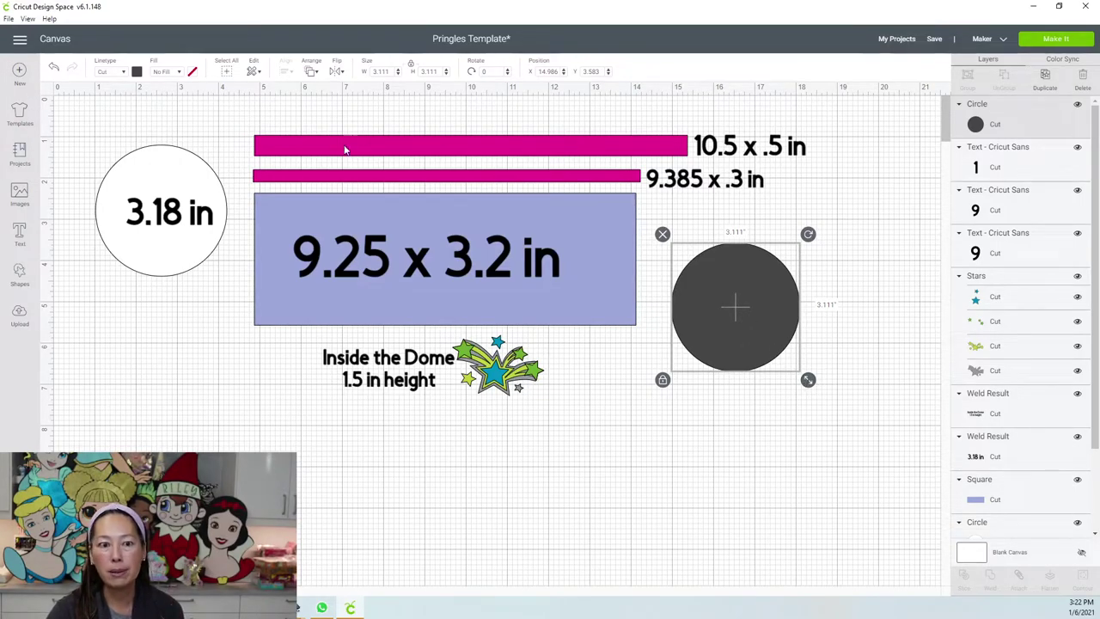
{"action": "left_click", "coordinate": [383, 71]}
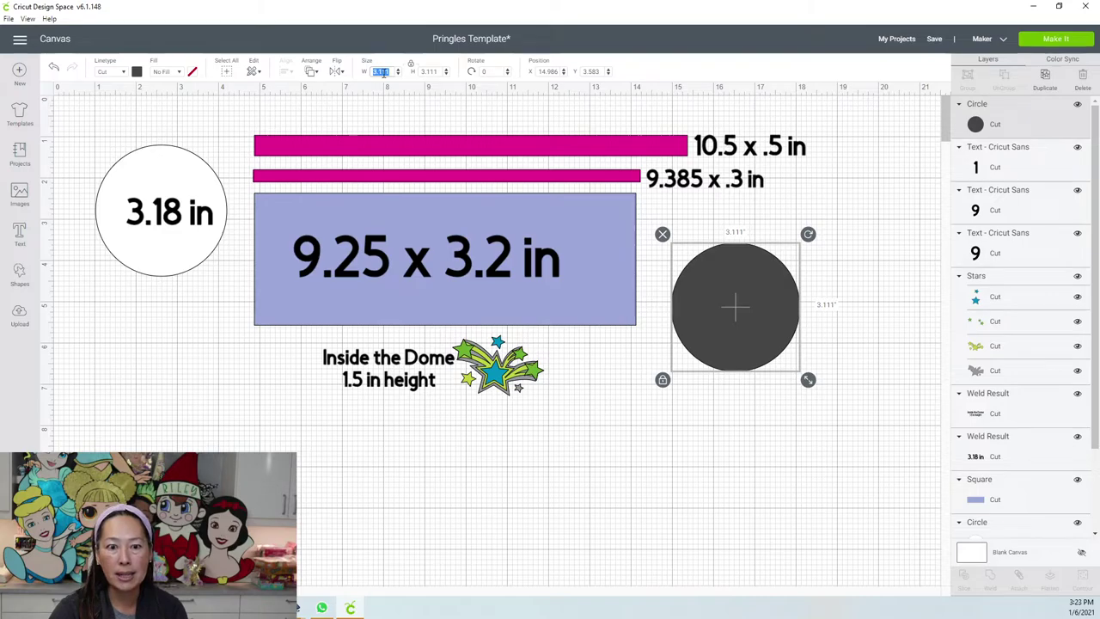
{"action": "type", "text": "3.18"}
{"action": "key", "text": "Return"}
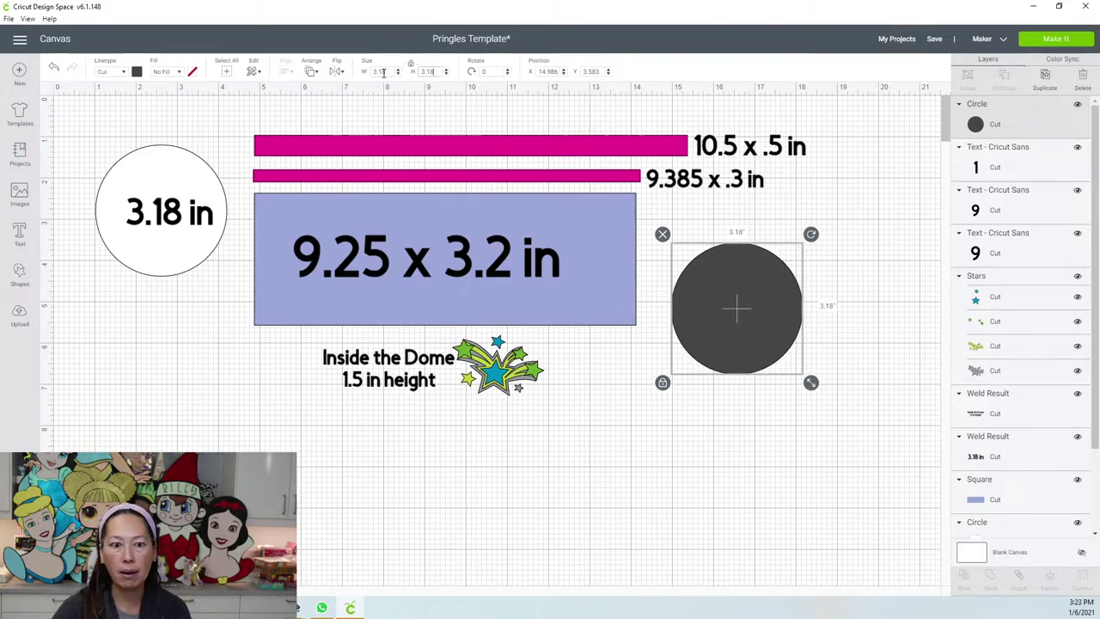
{"action": "left_click_drag", "start_coordinate": [725, 306], "coordinate": [753, 305]}
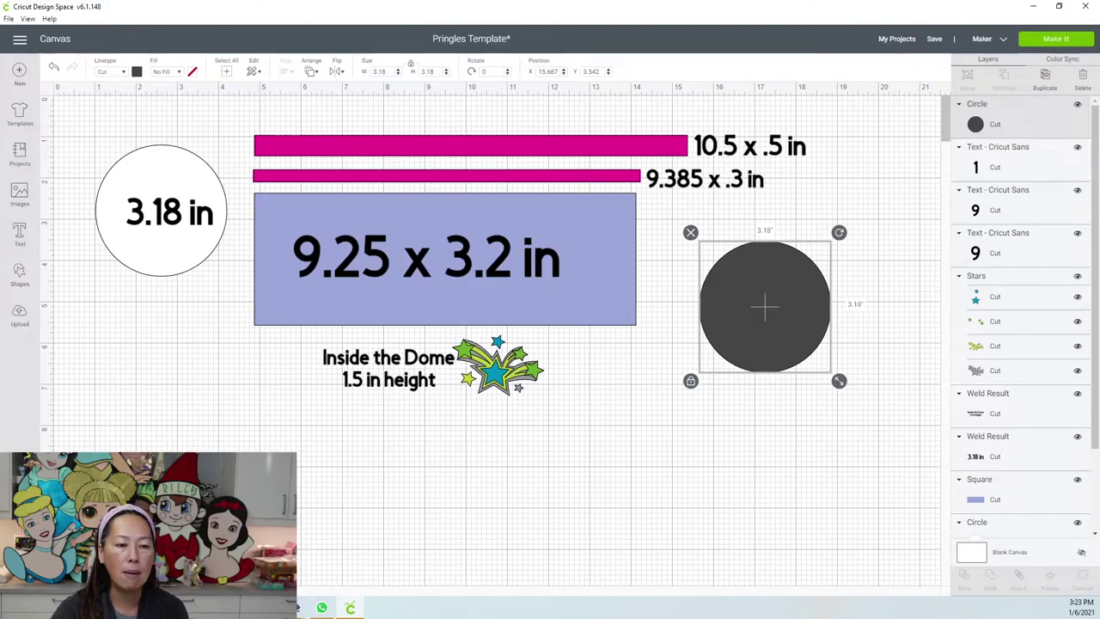
{"action": "left_click", "coordinate": [20, 273]}
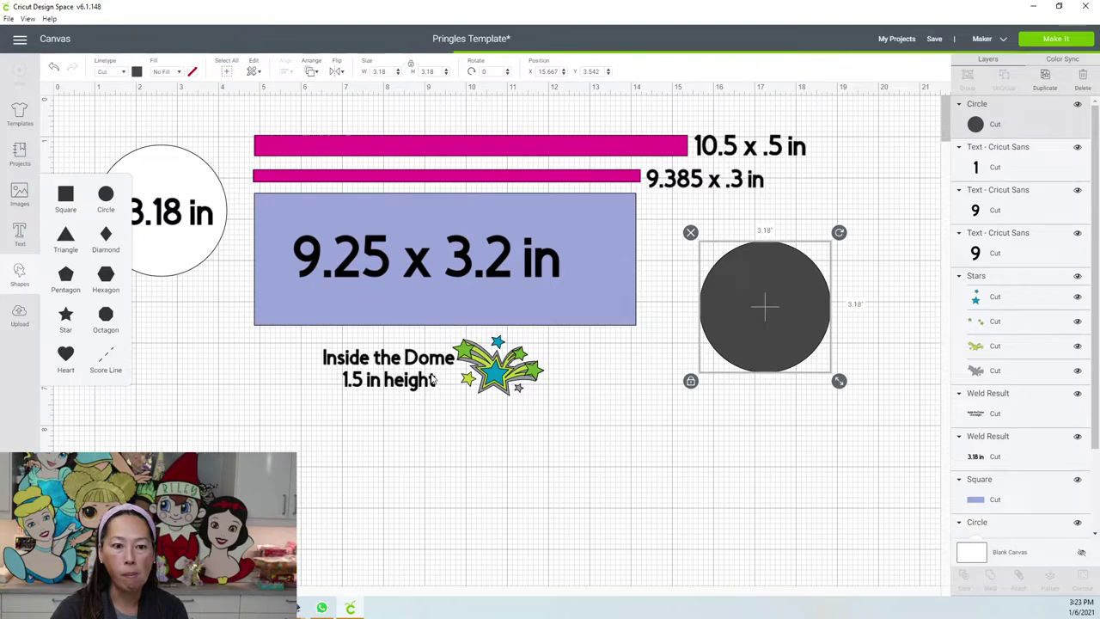
Step: Add a square sized 10.5 x 0.5 in and move it below the stars
{"action": "left_click", "coordinate": [65, 195]}
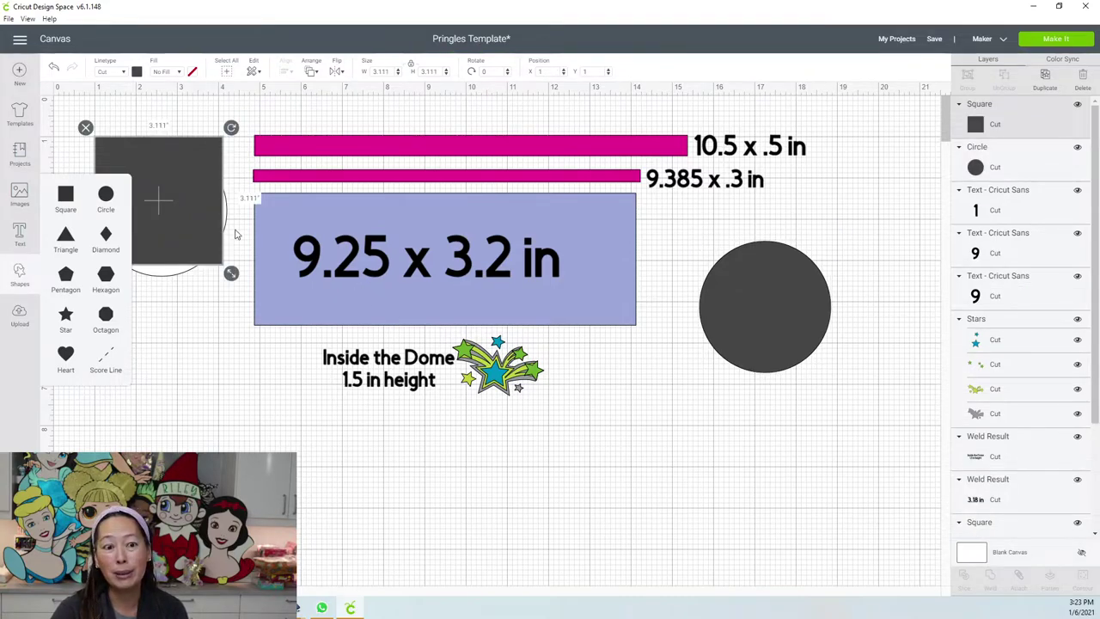
{"action": "left_click_drag", "start_coordinate": [172, 189], "coordinate": [654, 390]}
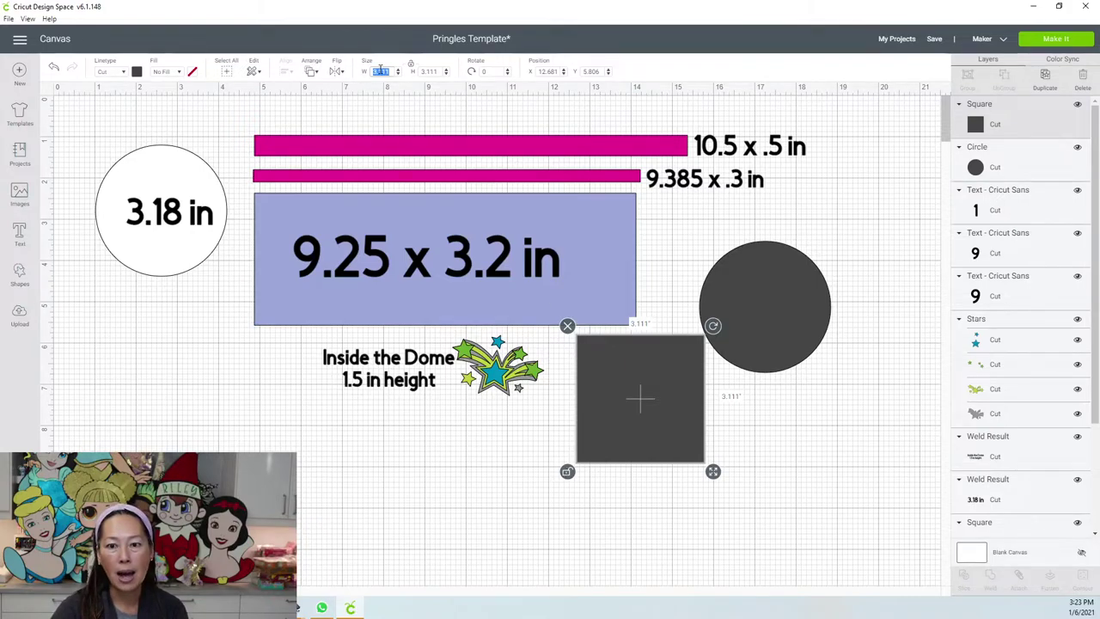
{"action": "key", "text": "Tab"}
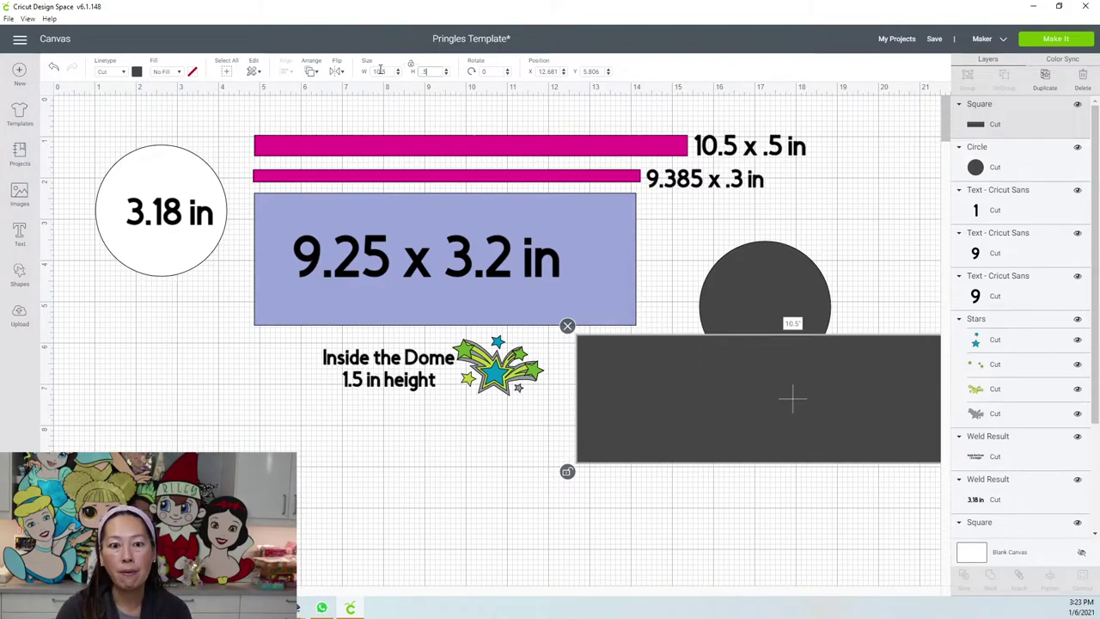
{"action": "type", "text": ".5"}
{"action": "key", "text": "Tab"}
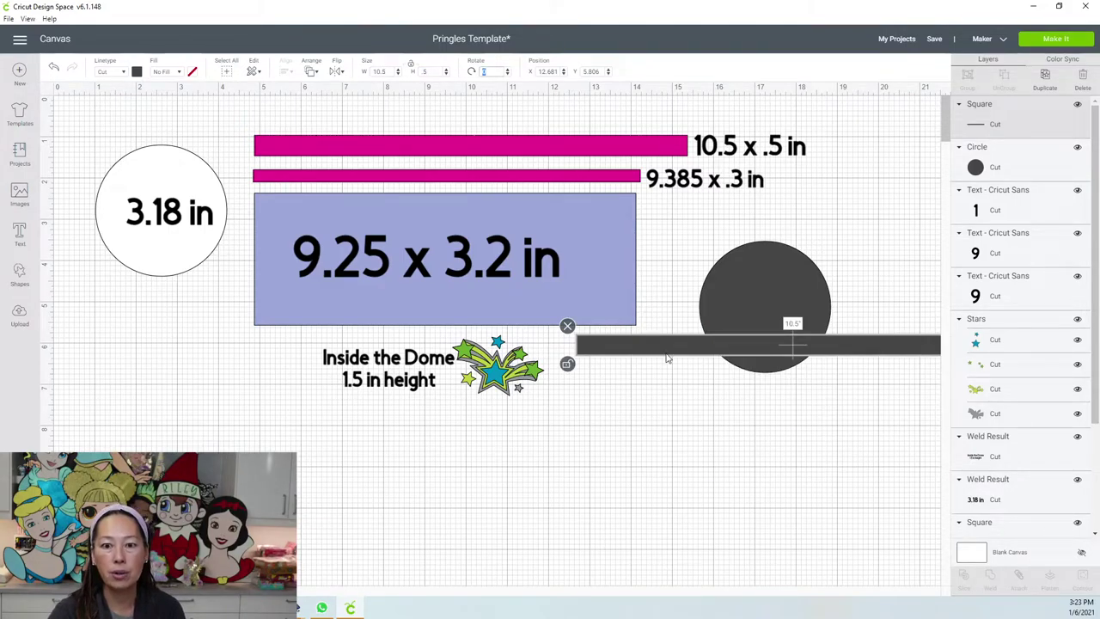
{"action": "left_click_drag", "start_coordinate": [639, 345], "coordinate": [422, 427]}
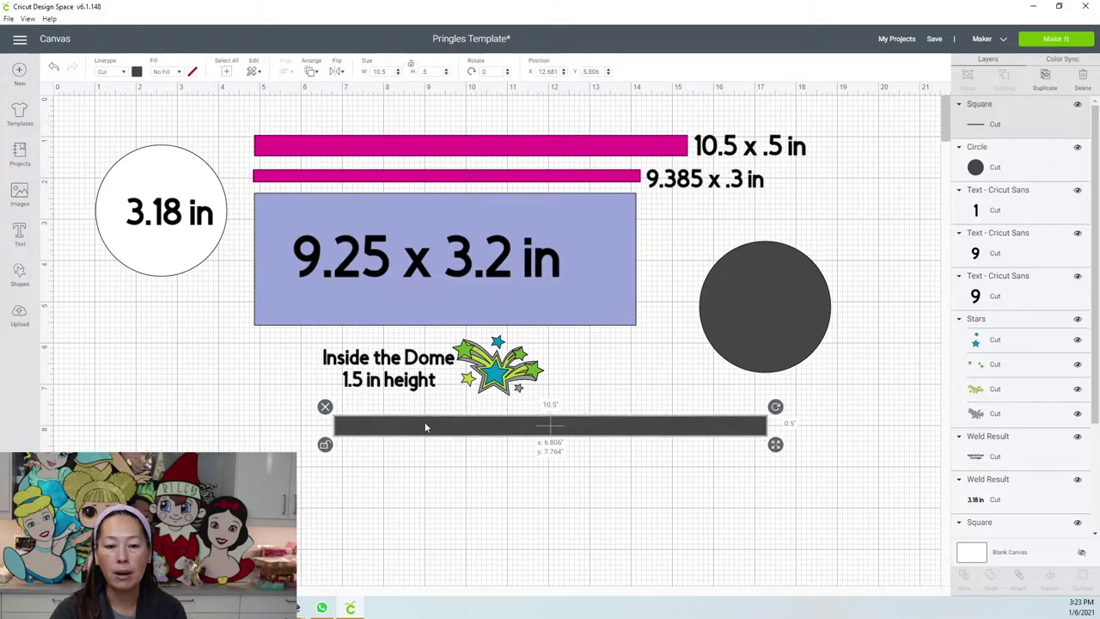
Step: Duplicate the bar, resize the copy to 9.385 x 0.3 in unlocked, and tuck it underneath
{"action": "left_click", "coordinate": [1043, 79]}
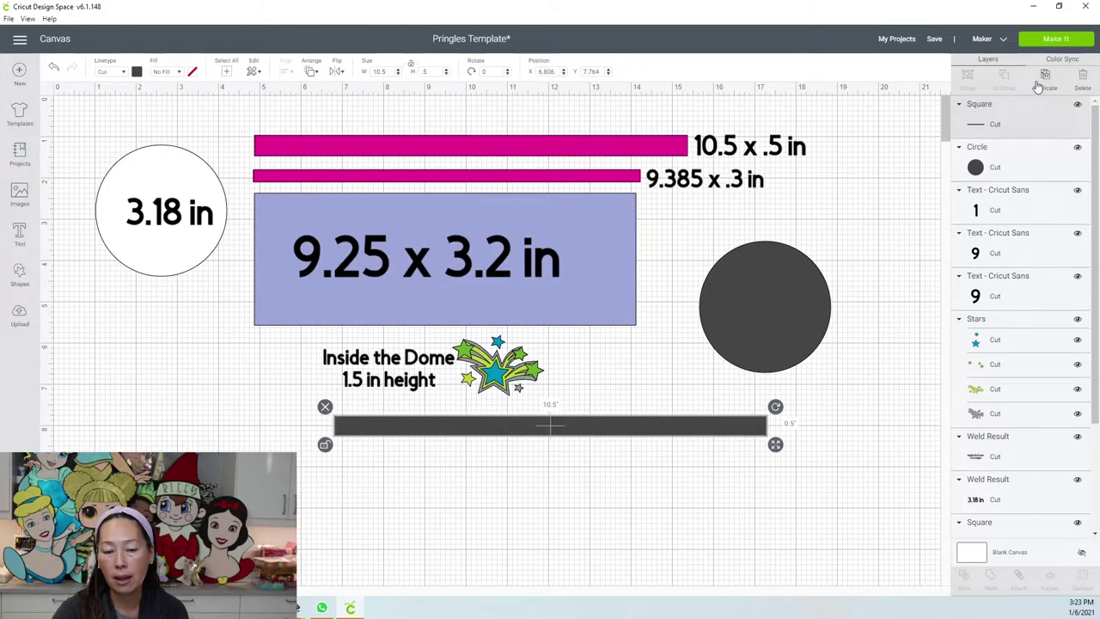
{"action": "left_click_drag", "start_coordinate": [580, 422], "coordinate": [596, 462]}
{"action": "left_click", "coordinate": [341, 482]}
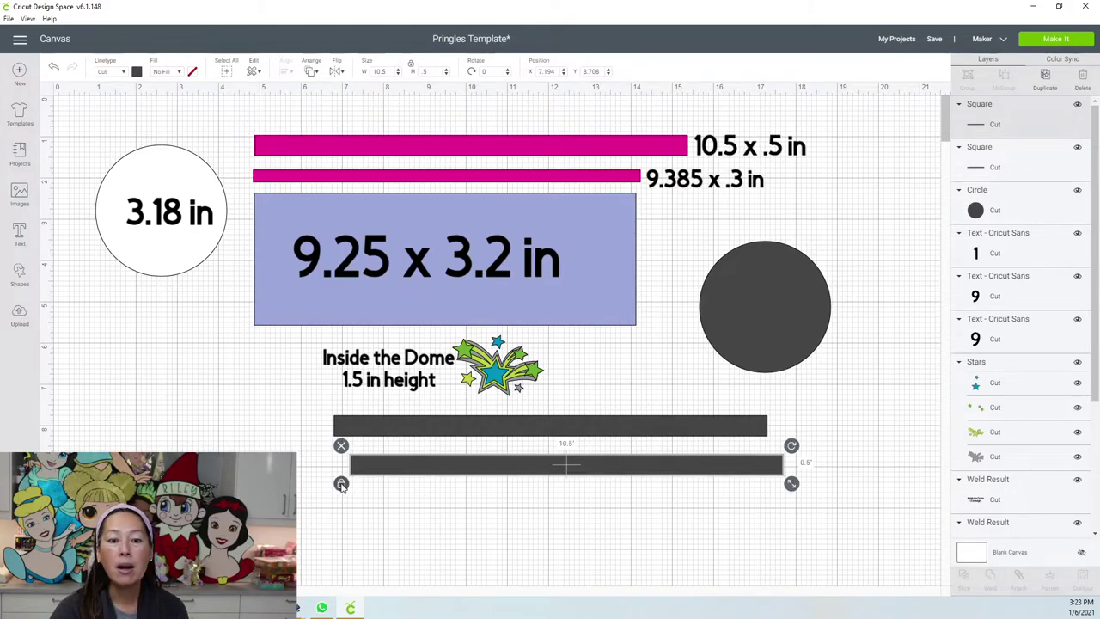
{"action": "left_click", "coordinate": [378, 72]}
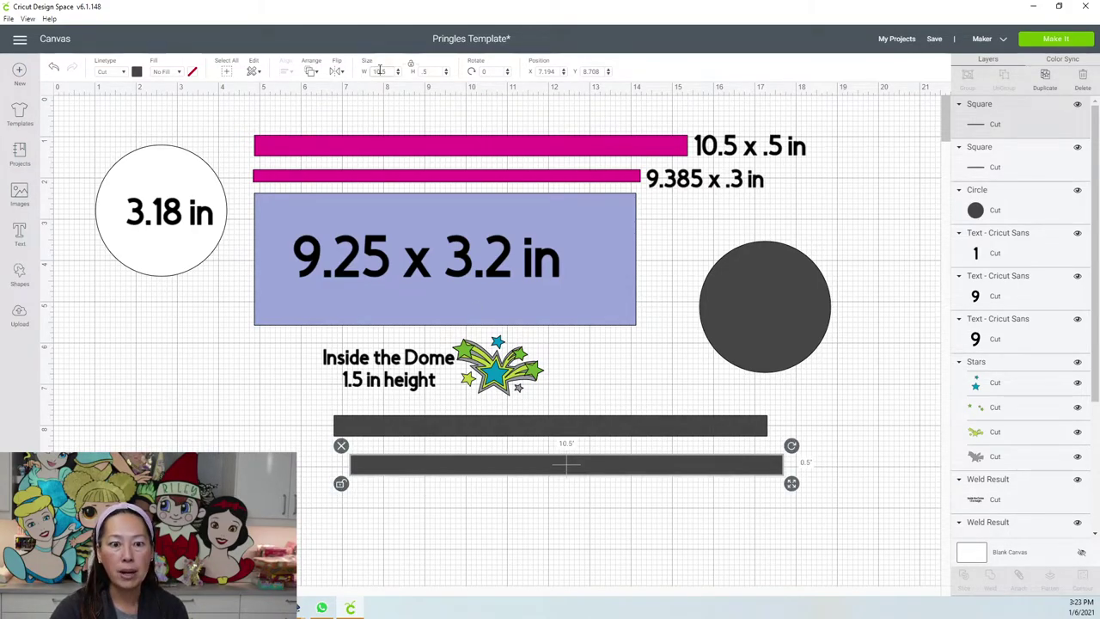
{"action": "type", "text": "9.38"}
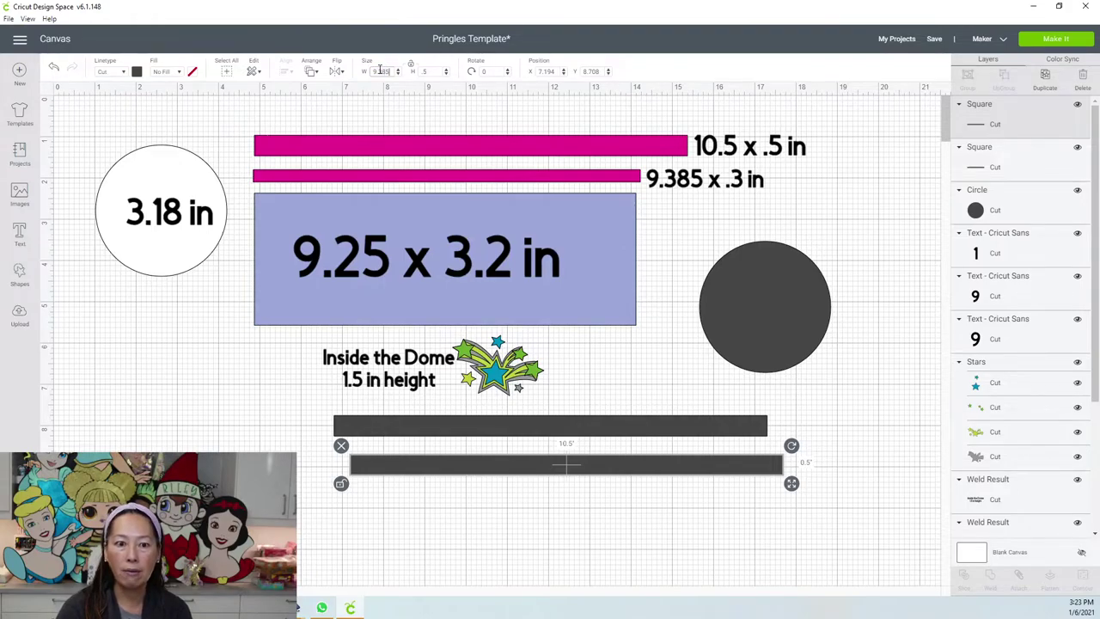
{"action": "key", "text": "Tab"}
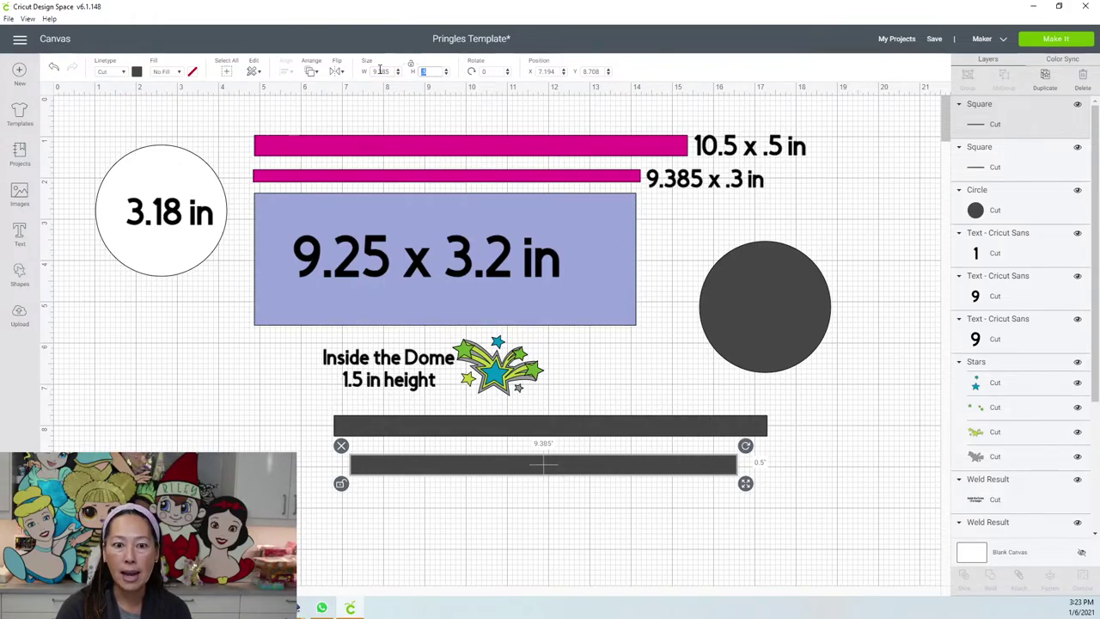
{"action": "type", "text": ".3"}
{"action": "key", "text": "Tab"}
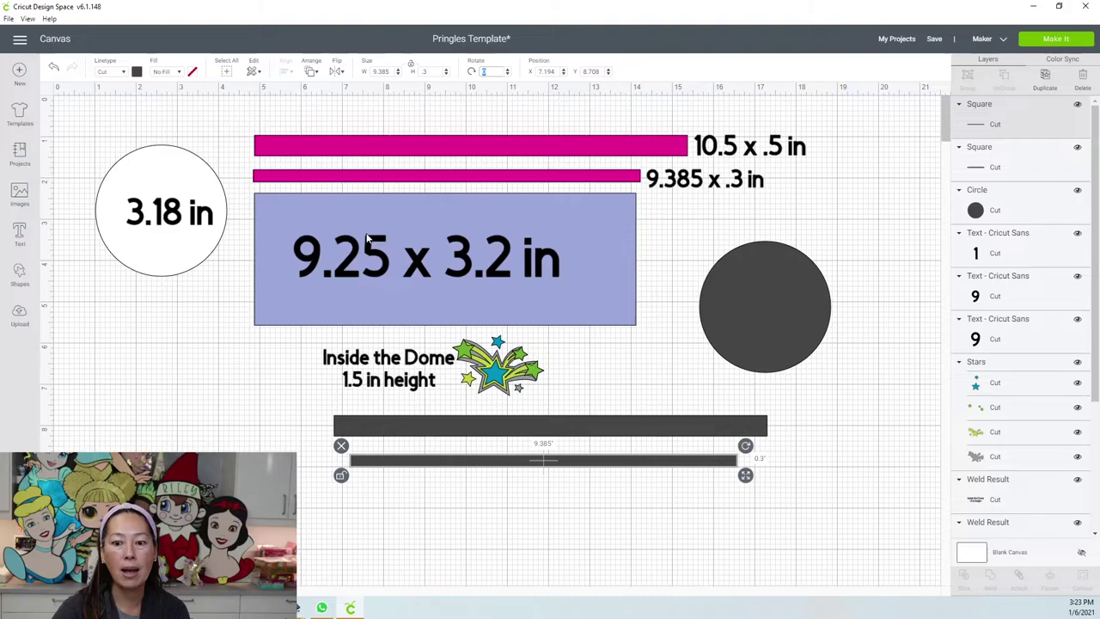
{"action": "left_click_drag", "start_coordinate": [384, 460], "coordinate": [368, 446]}
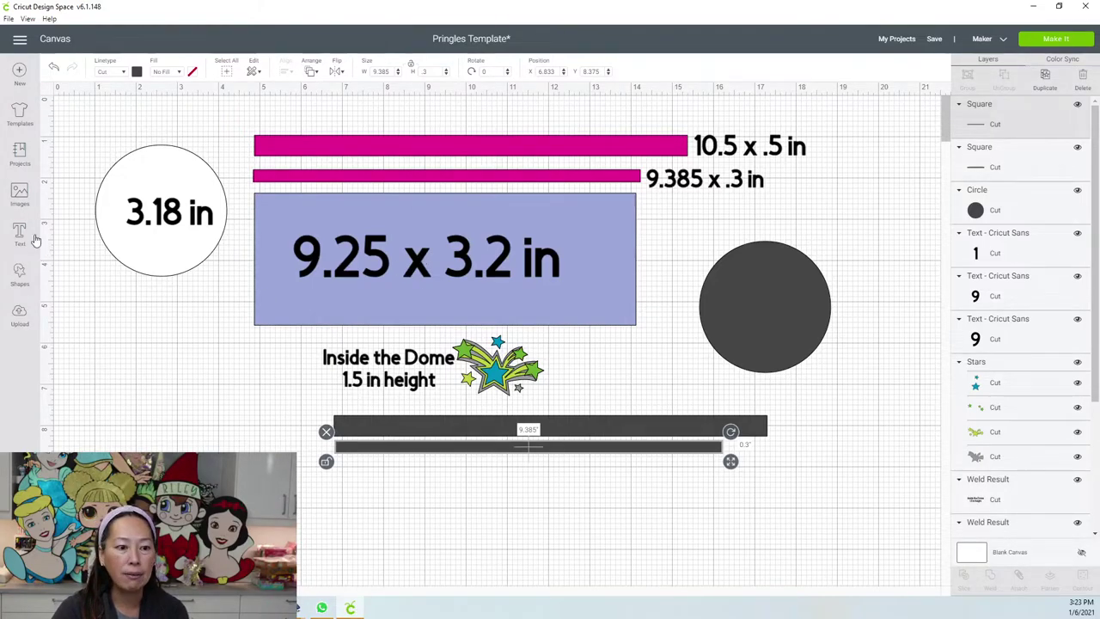
Step: Add a 9.25 x 3.2 in square below the two bars and switch its colour to white
{"action": "left_click", "coordinate": [19, 273]}
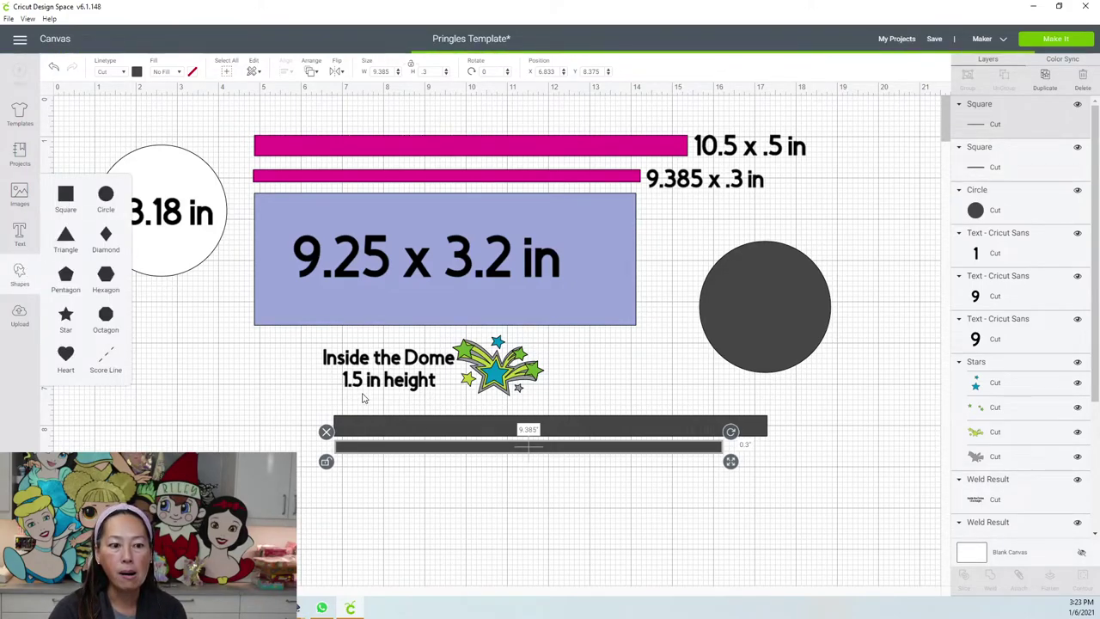
{"action": "left_click_drag", "start_coordinate": [169, 245], "coordinate": [486, 472]}
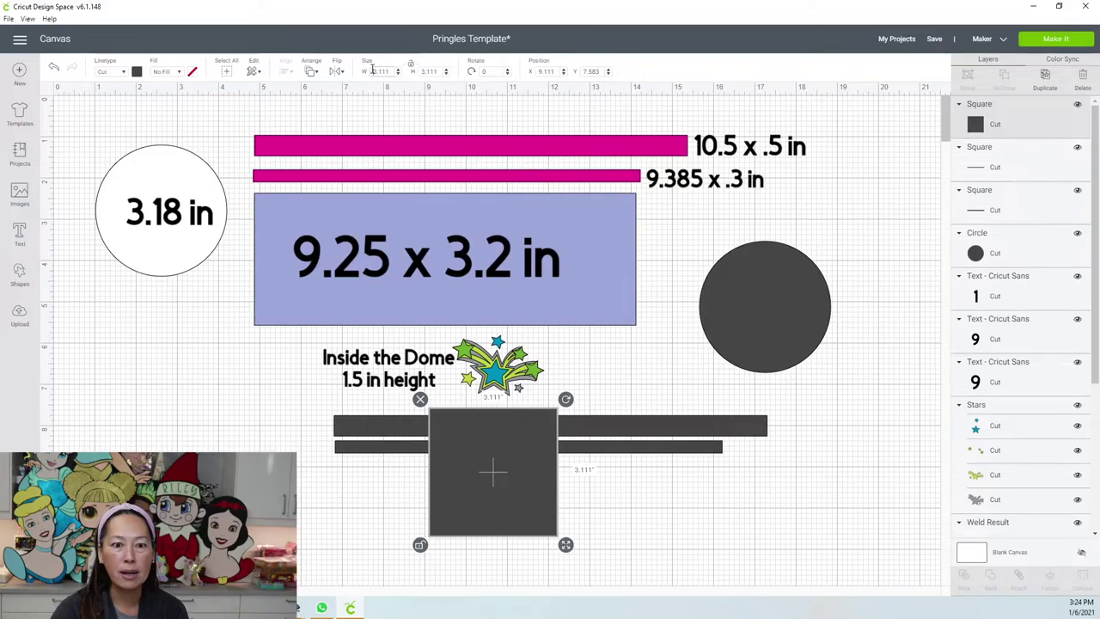
{"action": "key", "text": "BackSpace"}
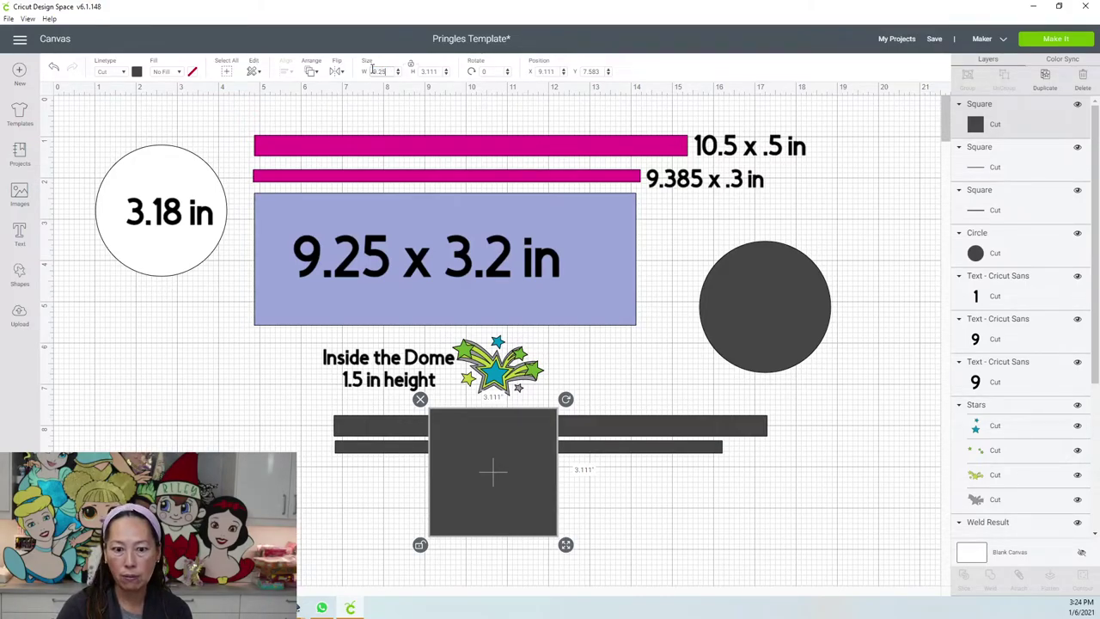
{"action": "key", "text": "Tab"}
{"action": "type", "text": "3.2"}
{"action": "key", "text": "Tab"}
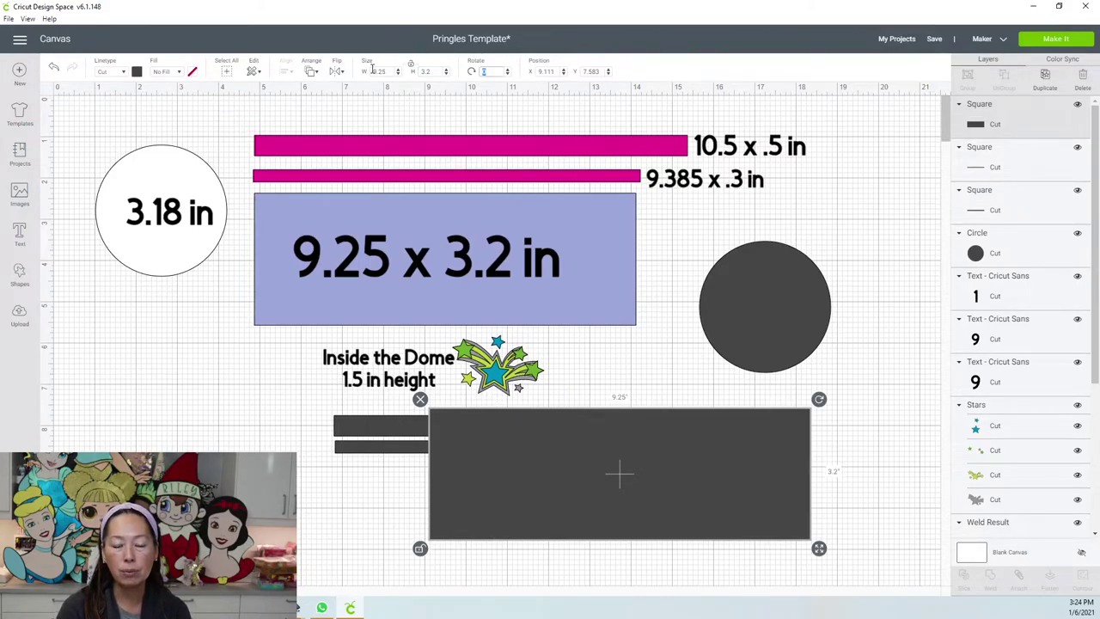
{"action": "left_click_drag", "start_coordinate": [568, 488], "coordinate": [448, 481]}
{"action": "scroll", "coordinate": [449, 475], "scroll_direction": "down", "scroll_amount": 3}
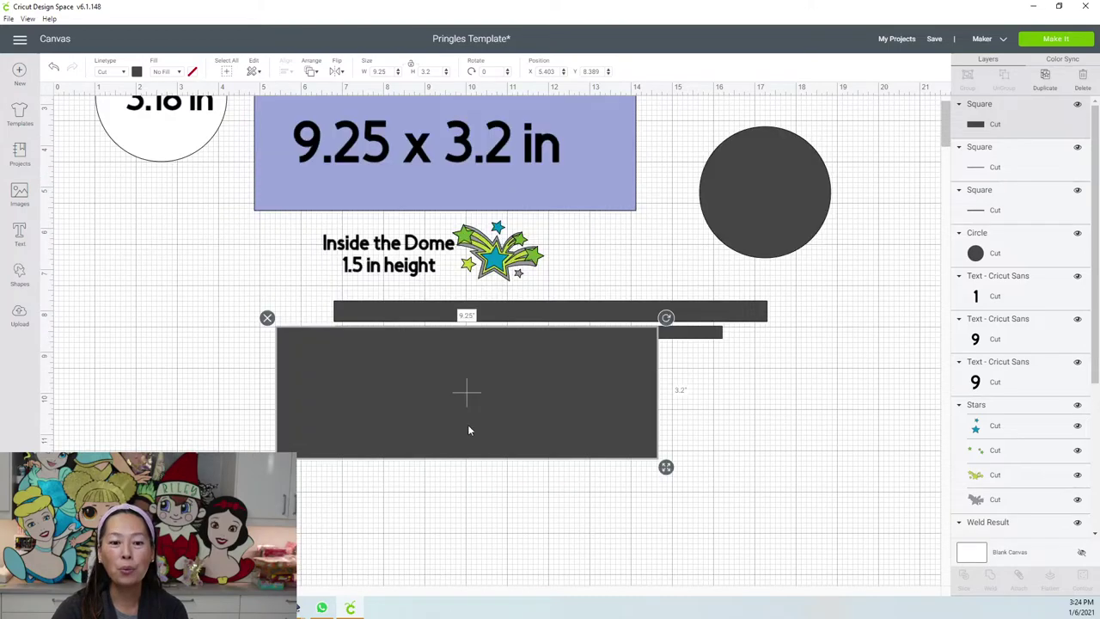
{"action": "left_click_drag", "start_coordinate": [468, 424], "coordinate": [505, 410]}
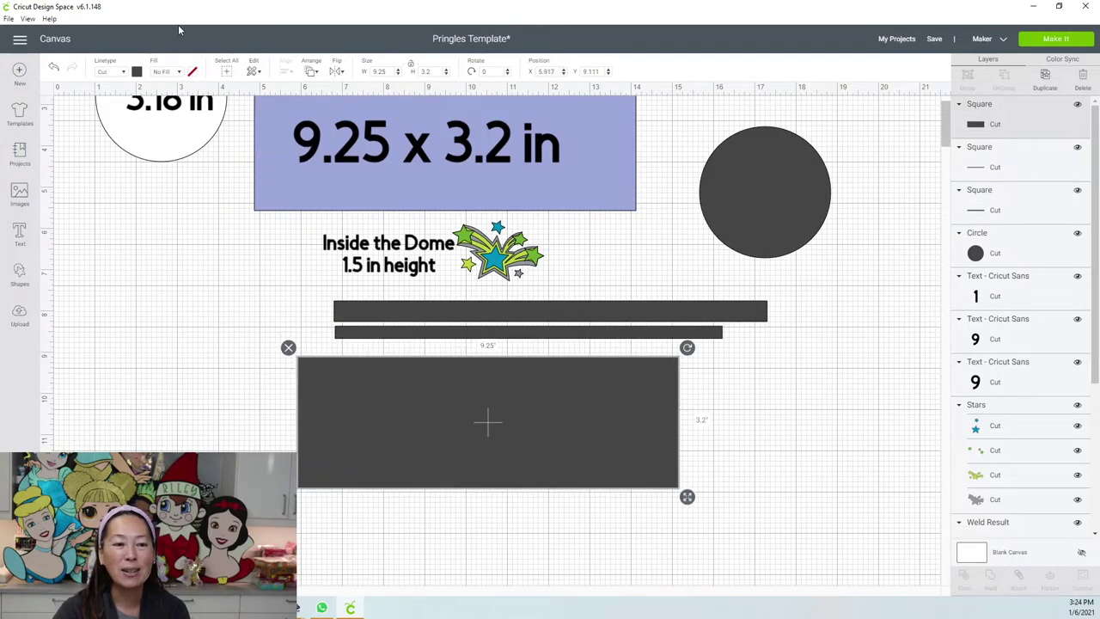
{"action": "left_click", "coordinate": [137, 71]}
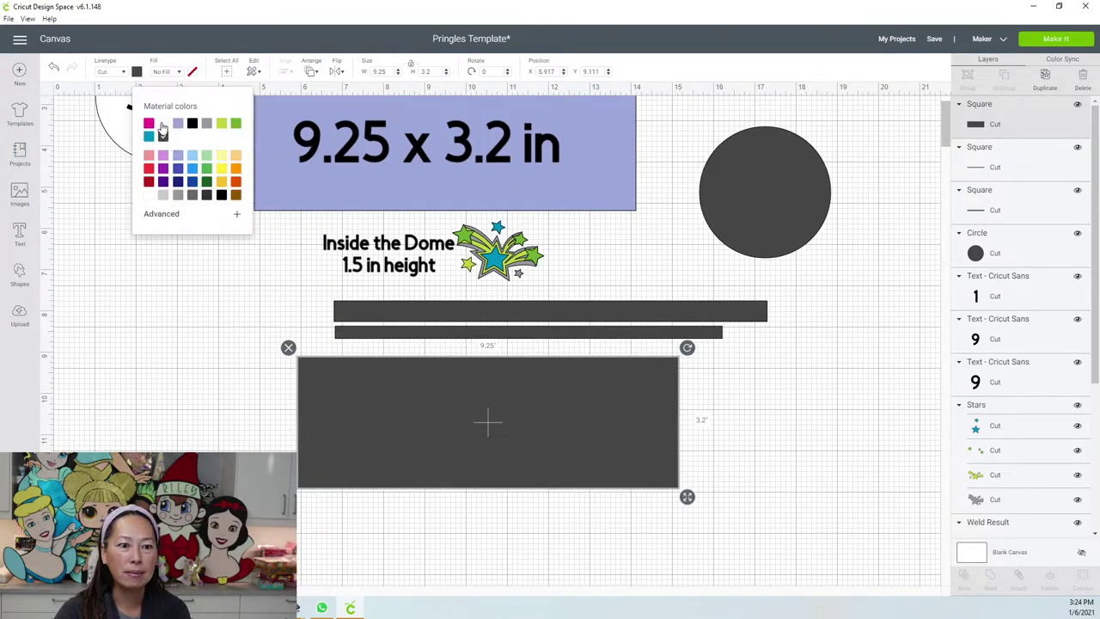
{"action": "left_click", "coordinate": [162, 123]}
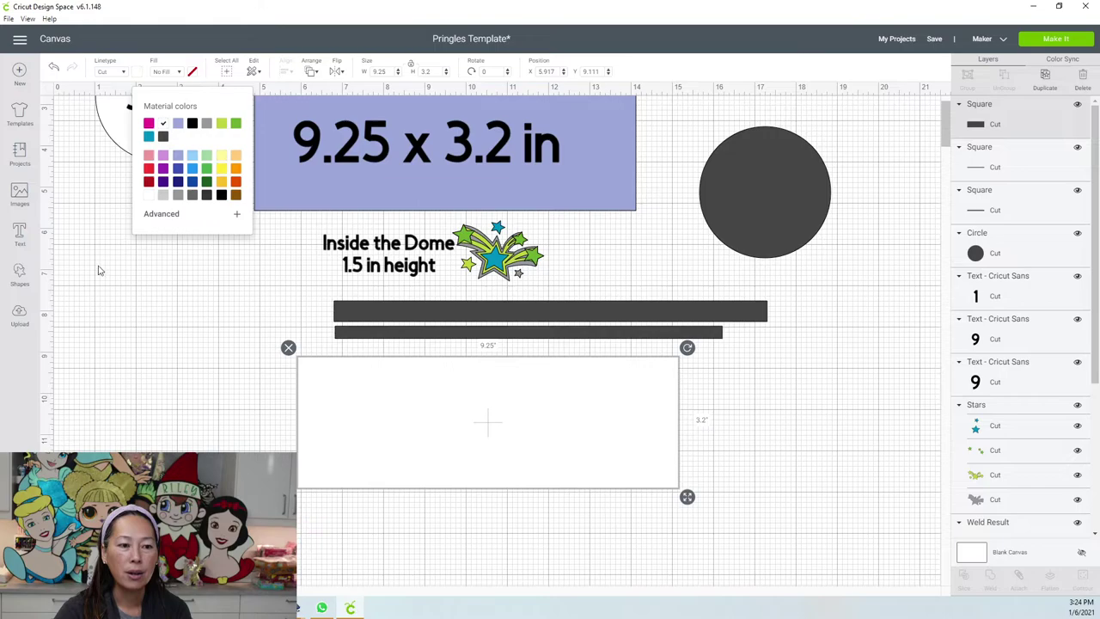
Step: Insert the uploaded nutrition facts image onto the white rectangle, then move it off and delete it
{"action": "left_click", "coordinate": [20, 314]}
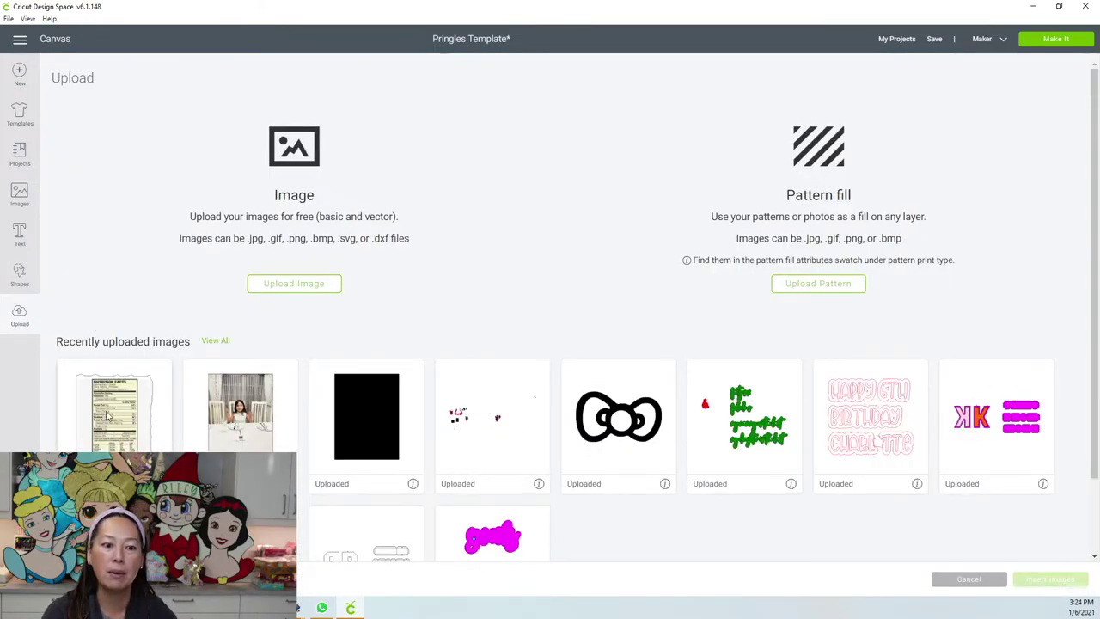
{"action": "left_click", "coordinate": [107, 416]}
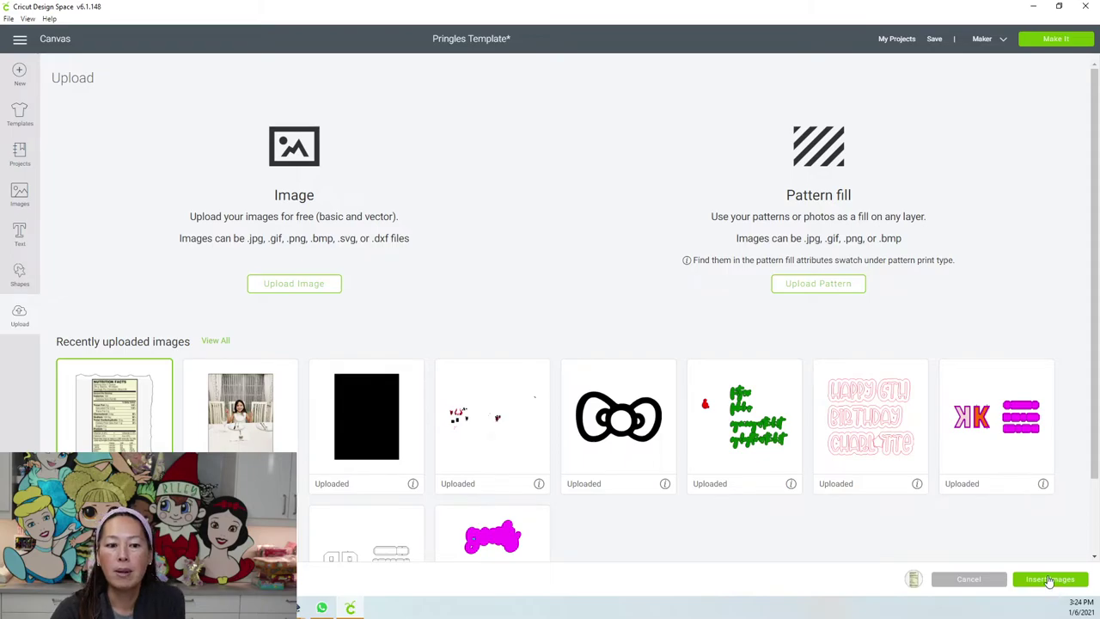
{"action": "left_click", "coordinate": [1049, 579]}
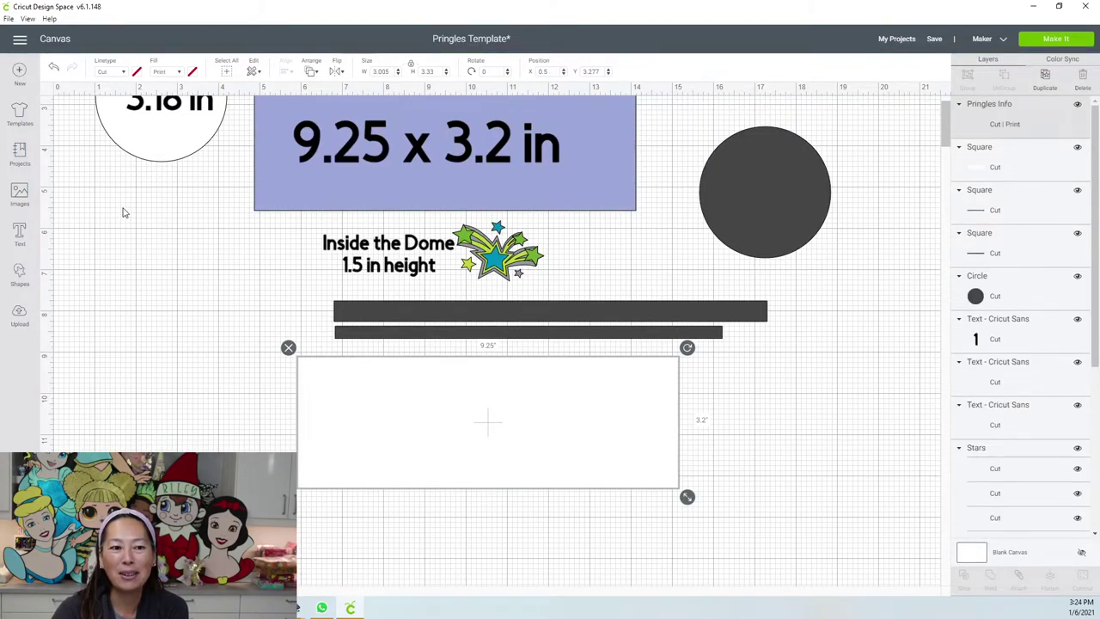
{"action": "left_click_drag", "start_coordinate": [134, 177], "coordinate": [186, 304]}
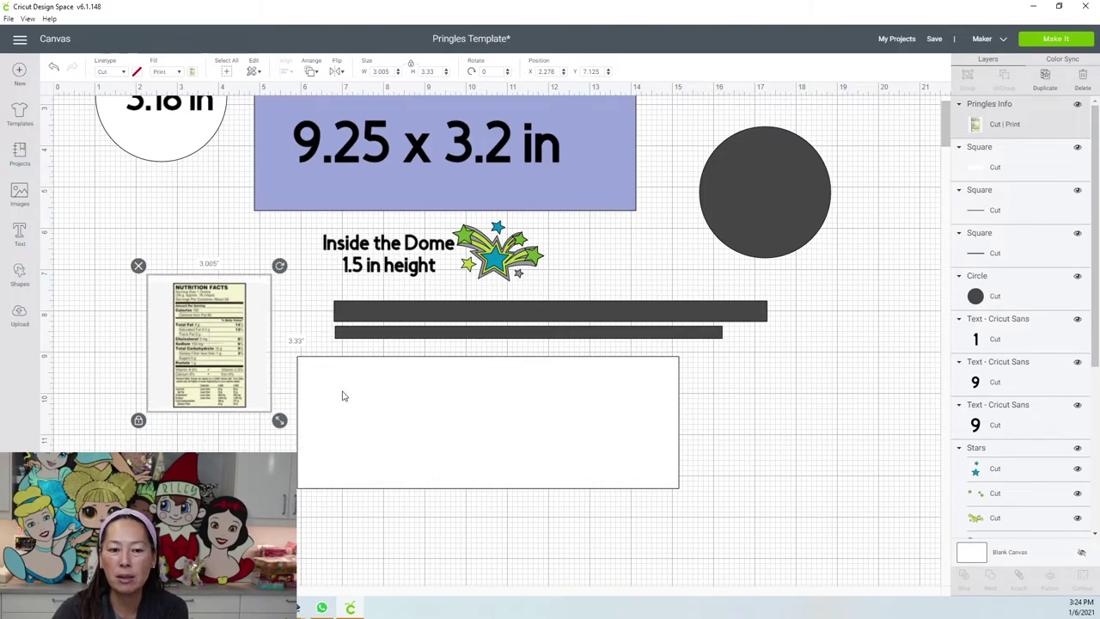
{"action": "left_click_drag", "start_coordinate": [227, 341], "coordinate": [357, 421]}
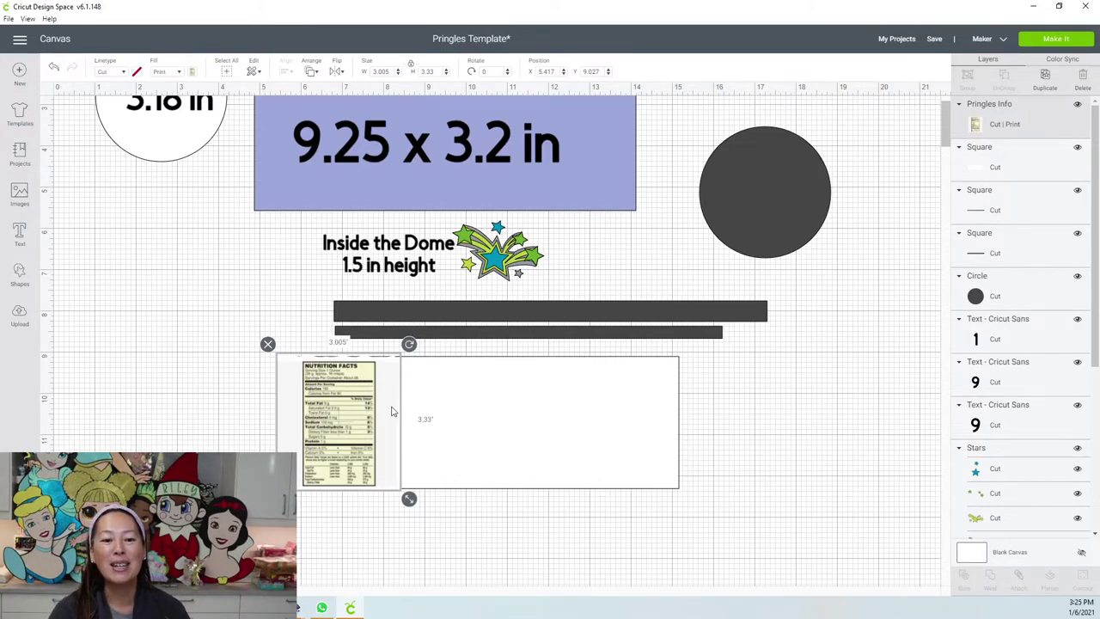
{"action": "left_click_drag", "start_coordinate": [365, 413], "coordinate": [206, 365]}
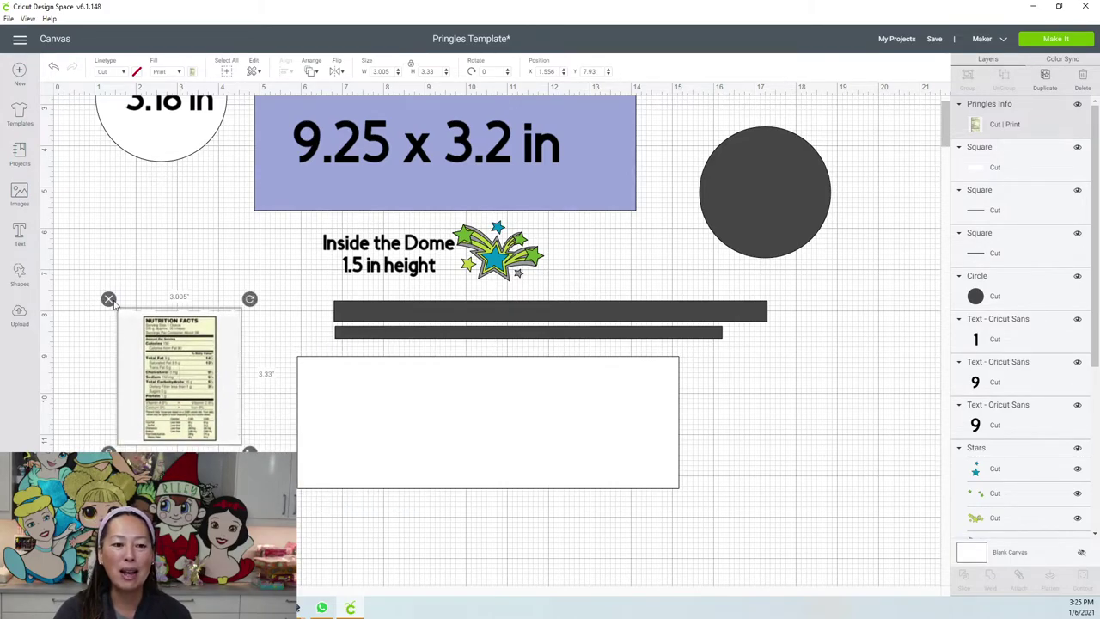
{"action": "key", "text": "Delete"}
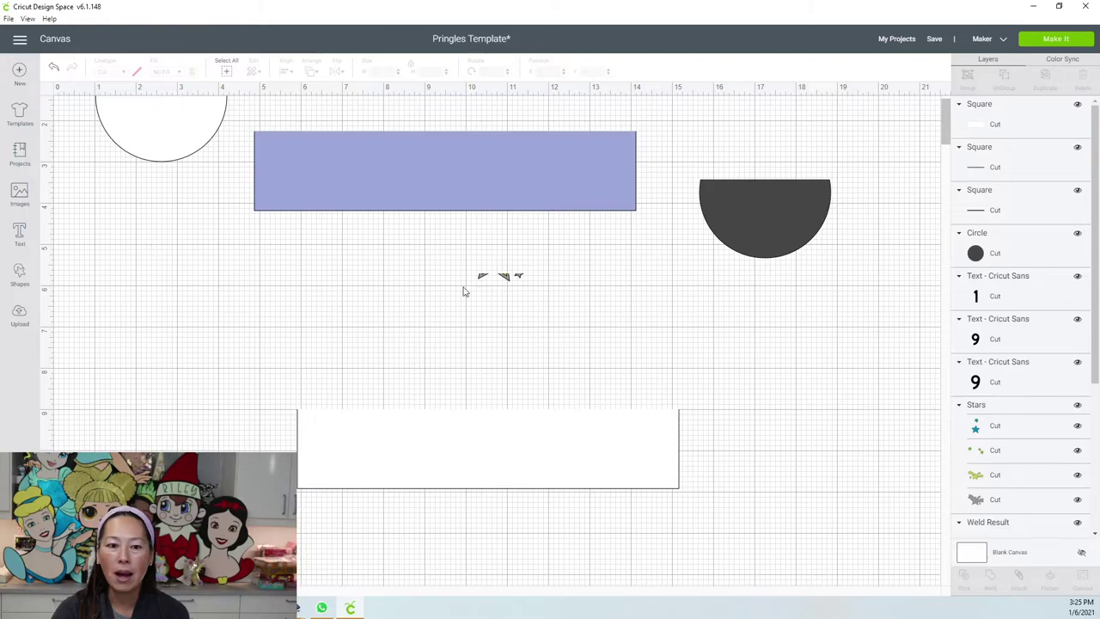
Step: Drag the stars graphic down to the lower right corner of the canvas
{"action": "left_click", "coordinate": [529, 304]}
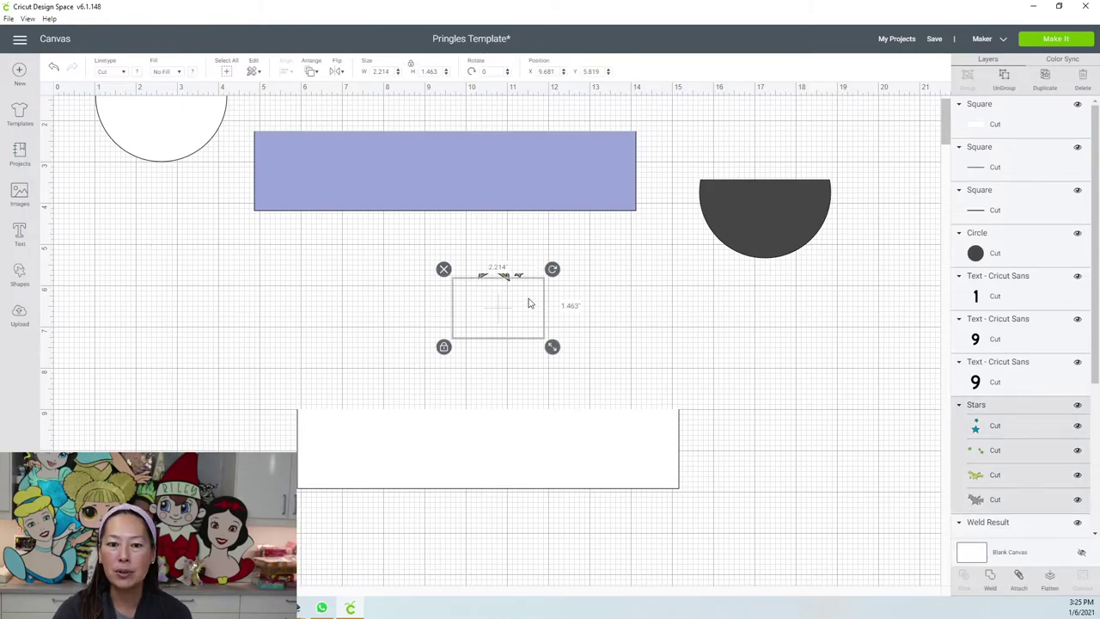
{"action": "scroll", "coordinate": [529, 302], "scroll_direction": "up", "scroll_amount": 1}
{"action": "left_click", "coordinate": [519, 332]}
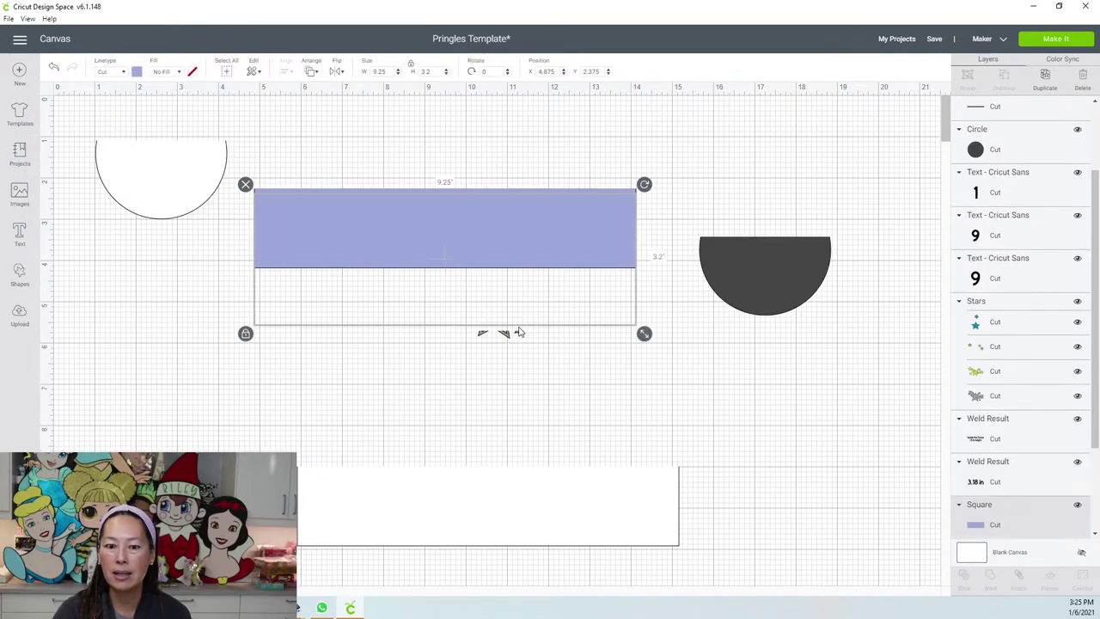
{"action": "left_click", "coordinate": [508, 339]}
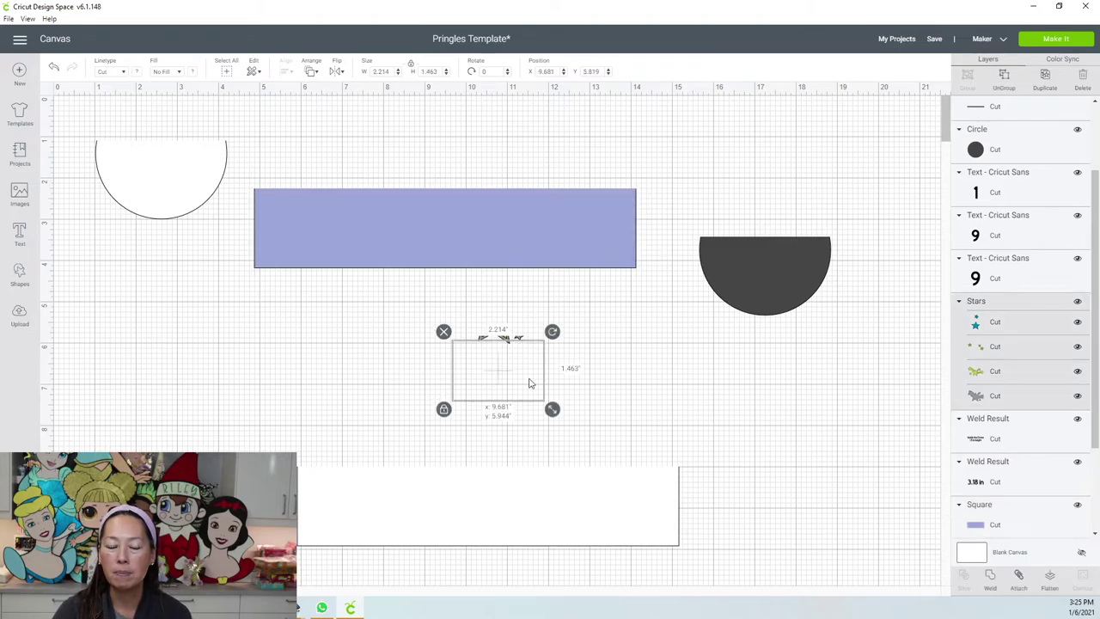
{"action": "left_click_drag", "start_coordinate": [507, 339], "coordinate": [771, 427]}
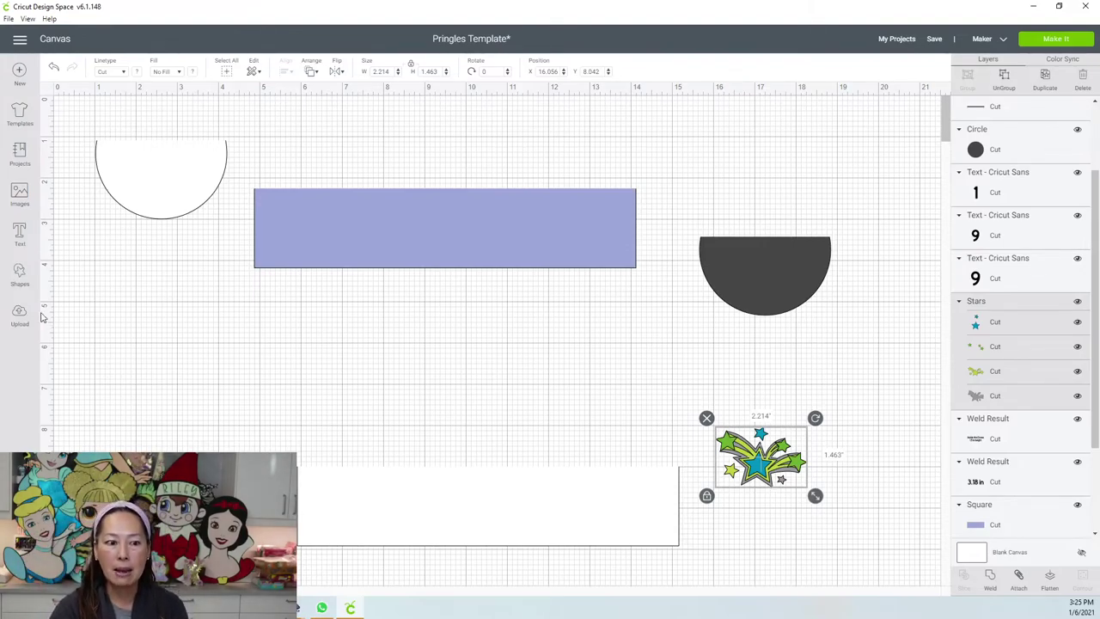
{"action": "left_click", "coordinate": [19, 232]}
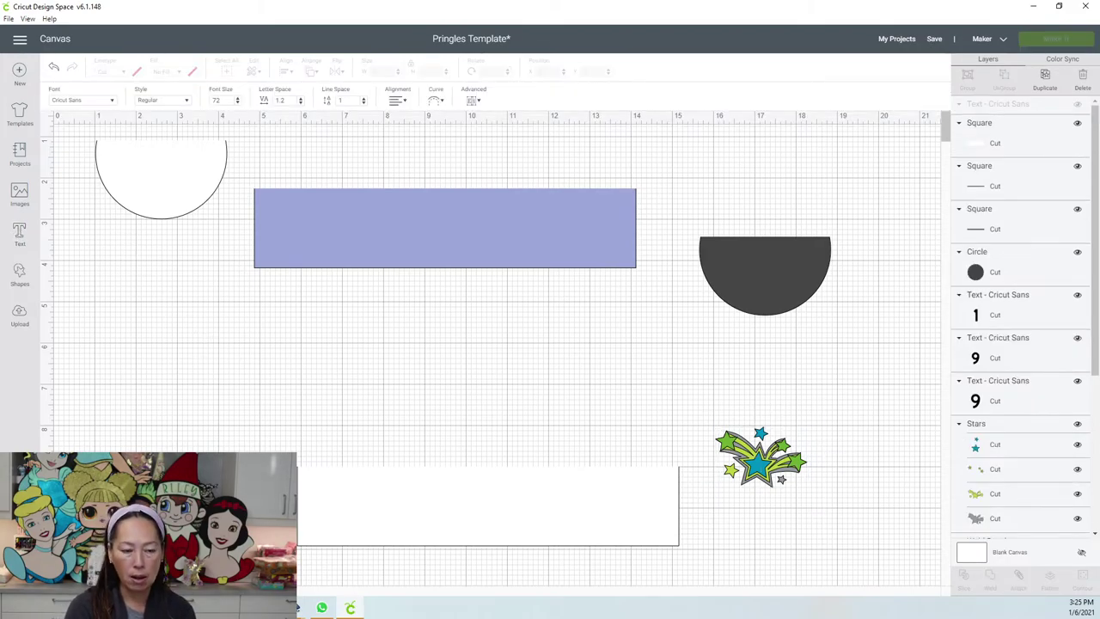
Step: Add the name as a text object and move it toward the canvas centre
{"action": "type", "text": "Charlo"}
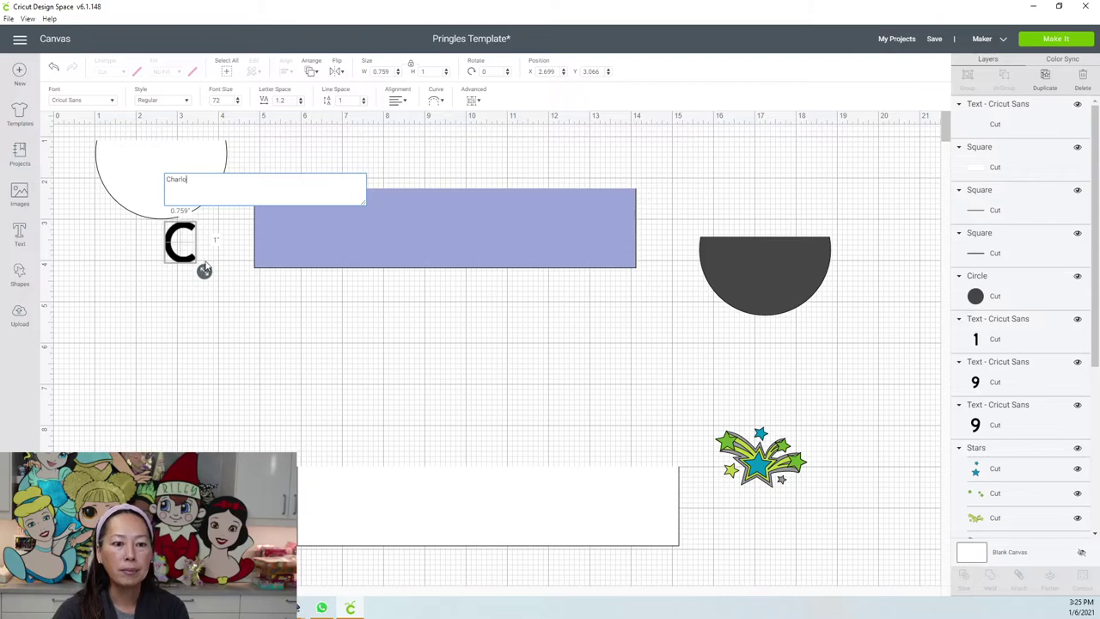
{"action": "left_click", "coordinate": [283, 317]}
{"action": "left_click_drag", "start_coordinate": [257, 245], "coordinate": [424, 324]}
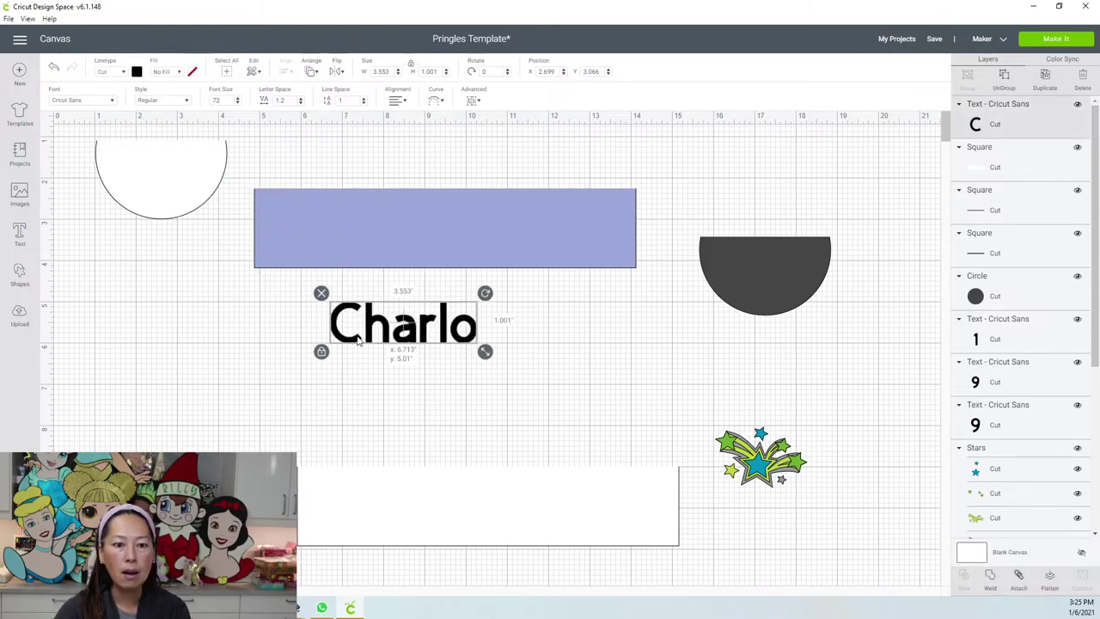
Step: Add a square, stretch it into a thin 3.528 x 0.403 in bar, and drop it under the name
{"action": "left_click", "coordinate": [21, 275]}
{"action": "left_click", "coordinate": [64, 203]}
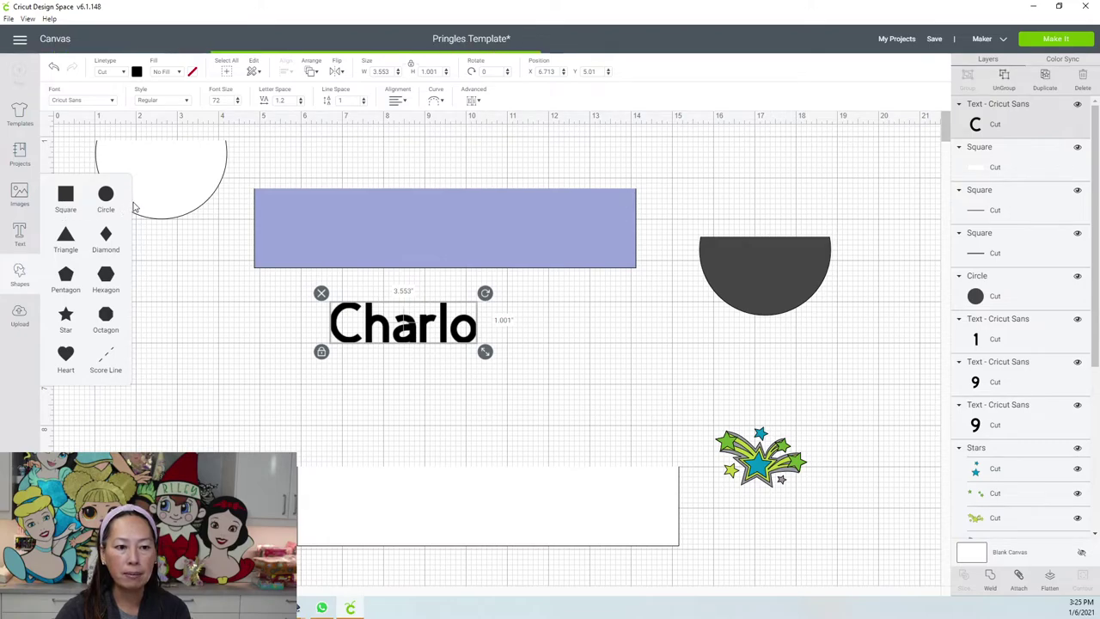
{"action": "left_click_drag", "start_coordinate": [146, 201], "coordinate": [275, 320]}
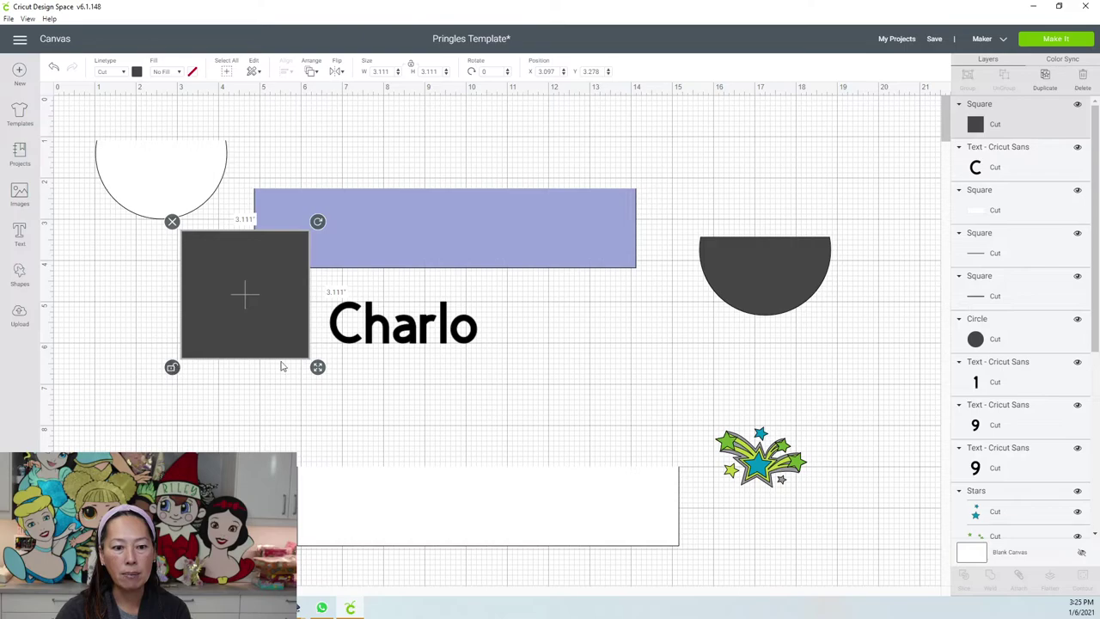
{"action": "left_click_drag", "start_coordinate": [320, 368], "coordinate": [470, 359]}
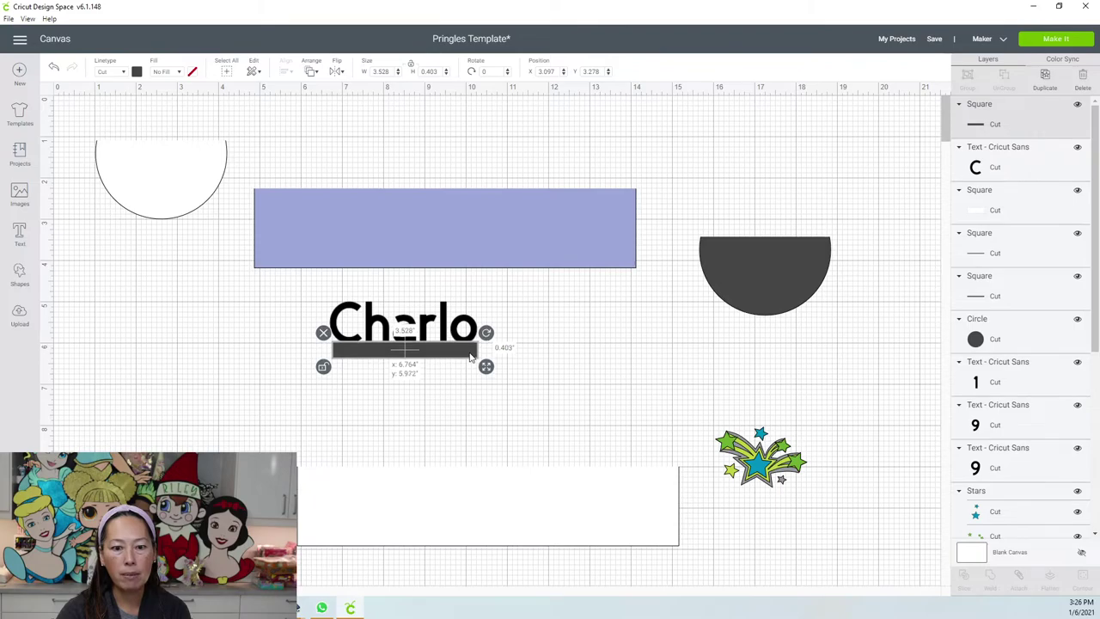
{"action": "left_click", "coordinate": [414, 406]}
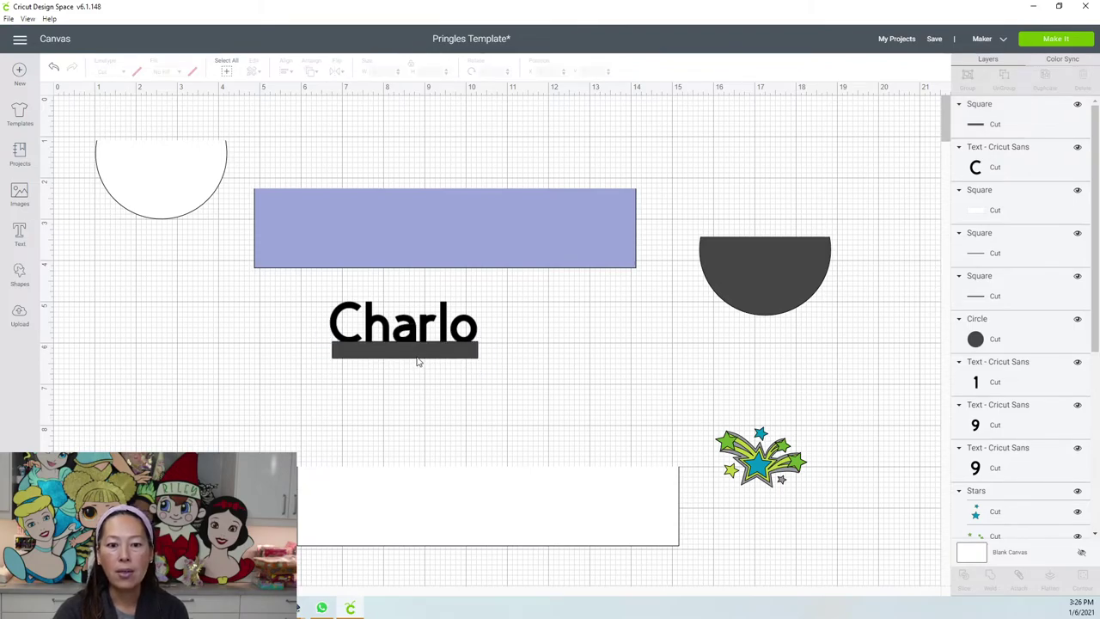
Step: Undo the last change, move the name and bar beside 'Inside the Dome', and weld them
{"action": "key", "text": "ctrl+z"}
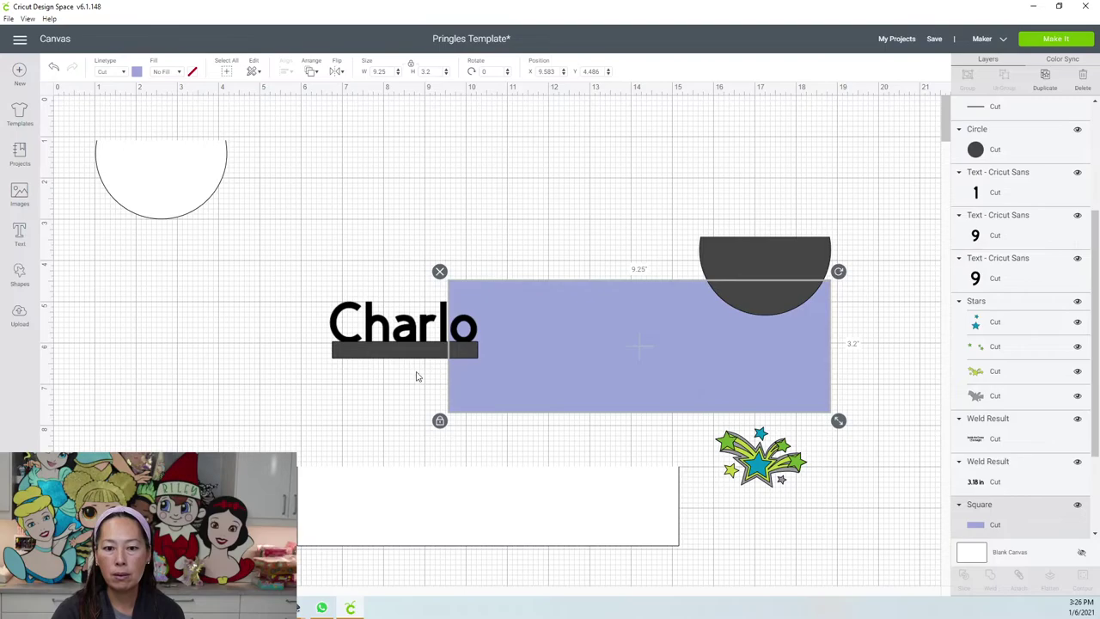
{"action": "left_click", "coordinate": [397, 365]}
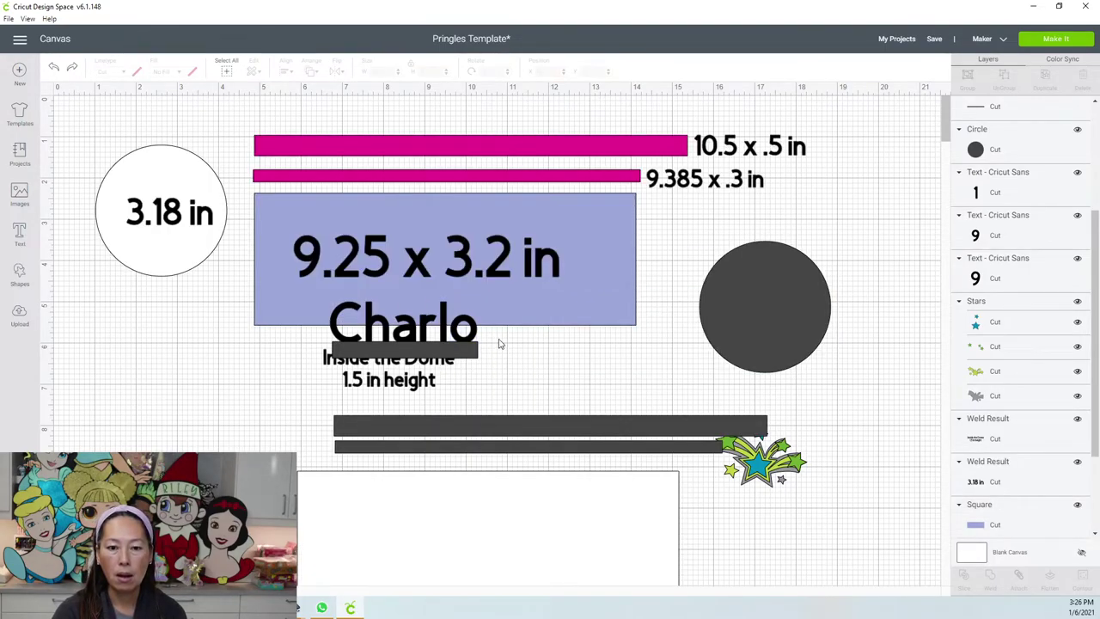
{"action": "left_click_drag", "start_coordinate": [454, 343], "coordinate": [568, 385]}
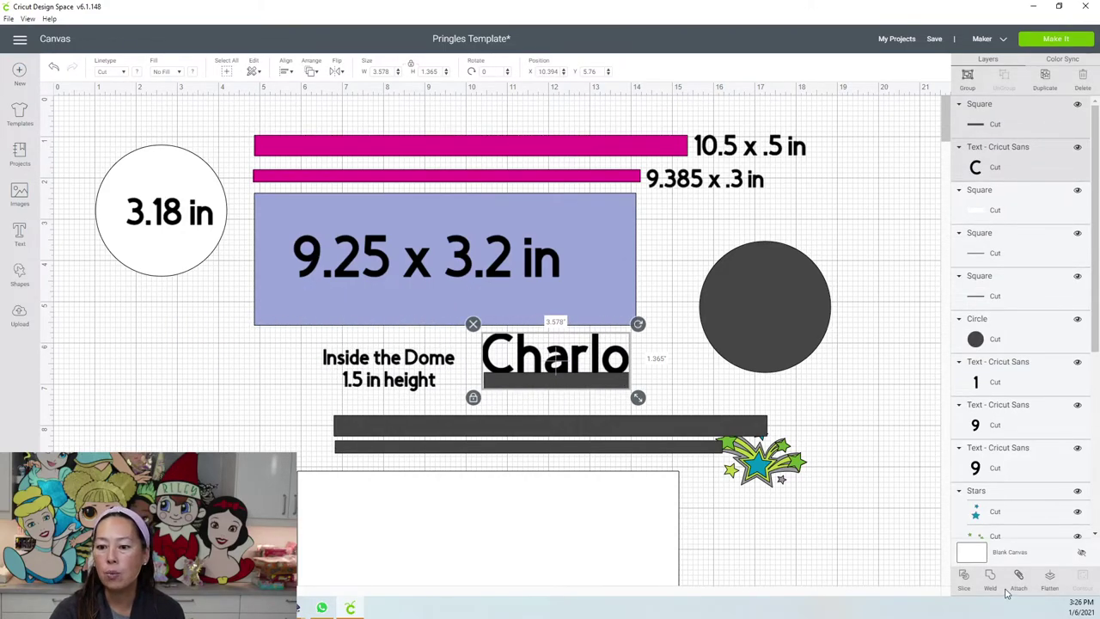
{"action": "left_click", "coordinate": [820, 503]}
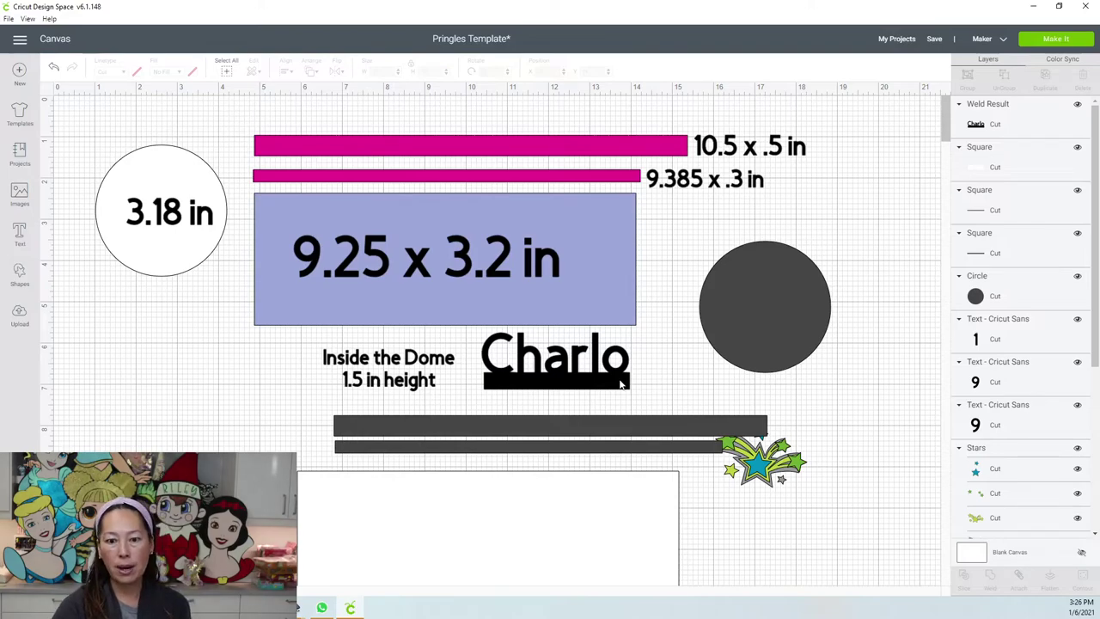
Step: Resize the welded name stand to roughly 2.842 in wide and save the Pringles Template
{"action": "left_click", "coordinate": [617, 383]}
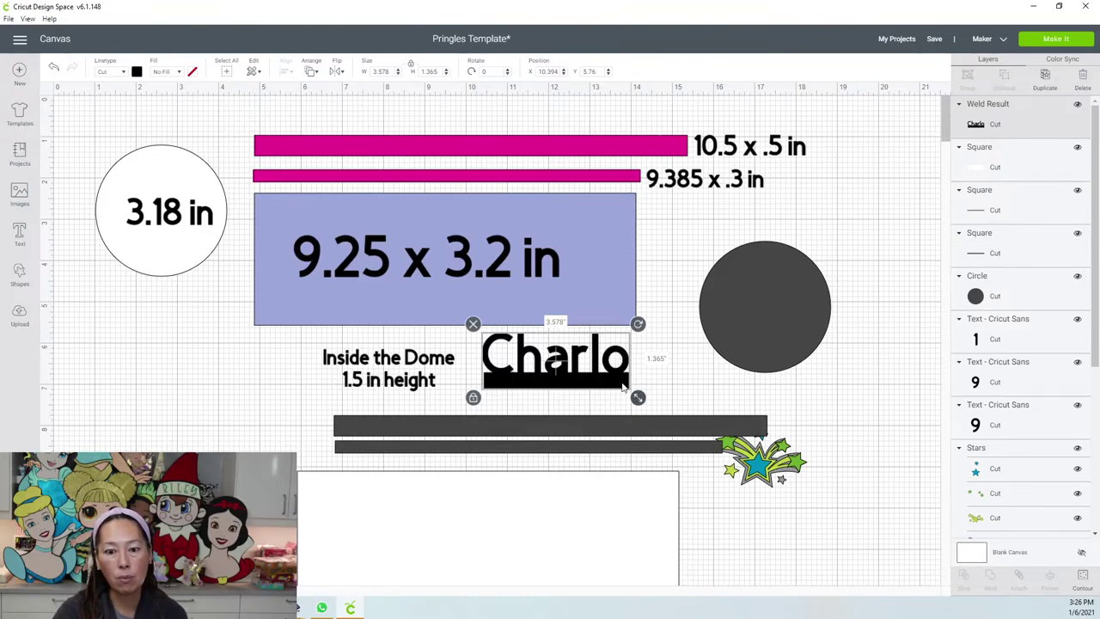
{"action": "left_click_drag", "start_coordinate": [623, 387], "coordinate": [604, 376]}
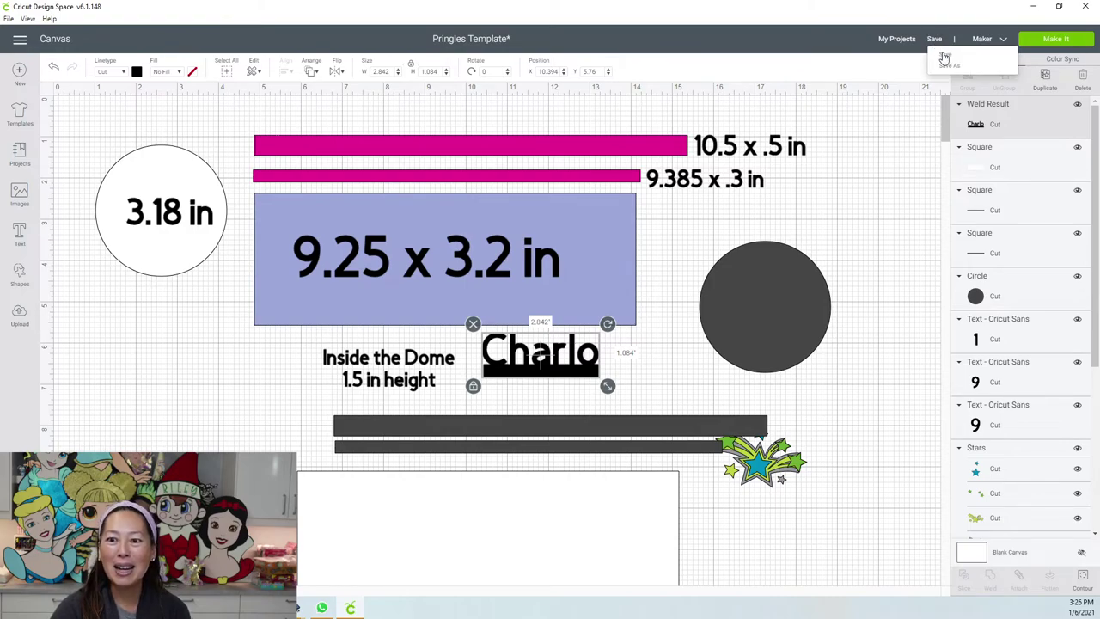
{"action": "left_click", "coordinate": [945, 54]}
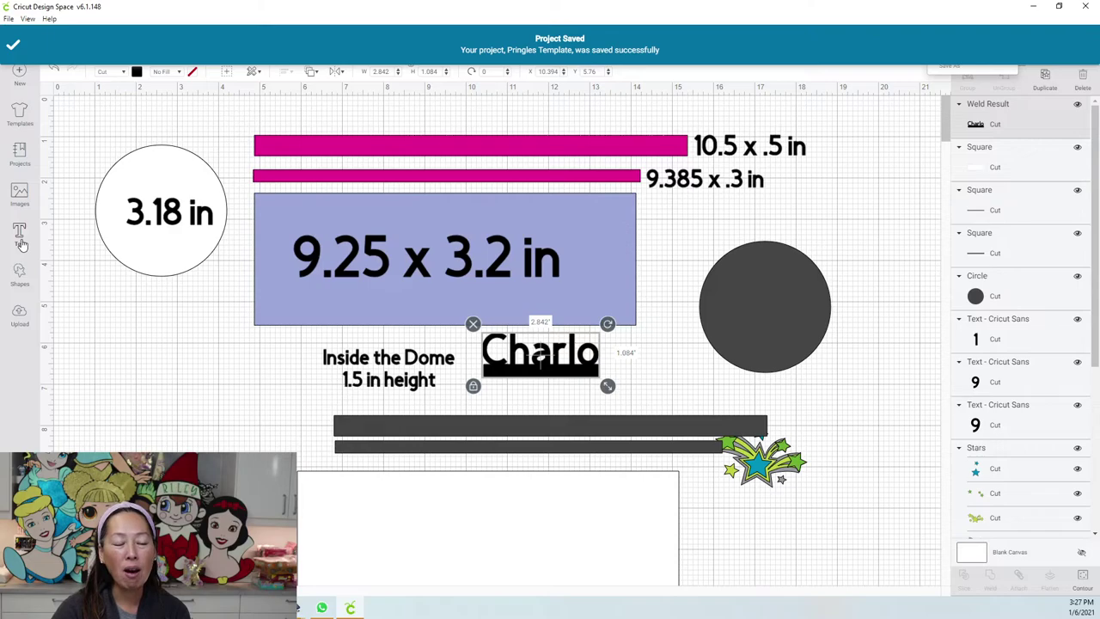
{"action": "left_click", "coordinate": [23, 244]}
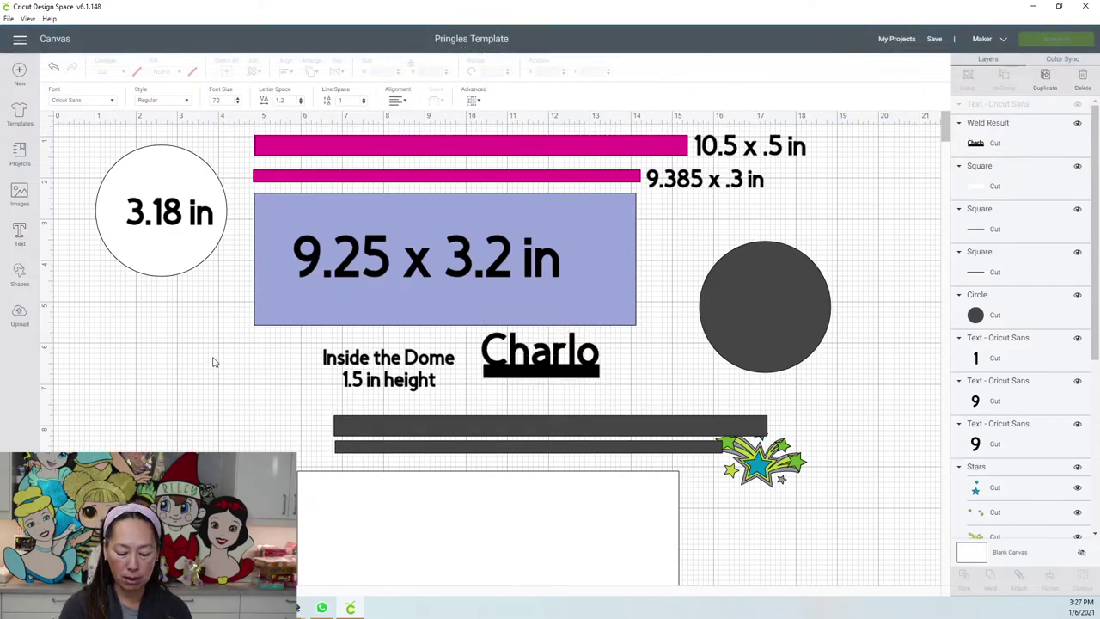
Step: Type the Amazon shop web address, set its width to 15 in, and place it over the blue band
{"action": "type", "text": "ama"}
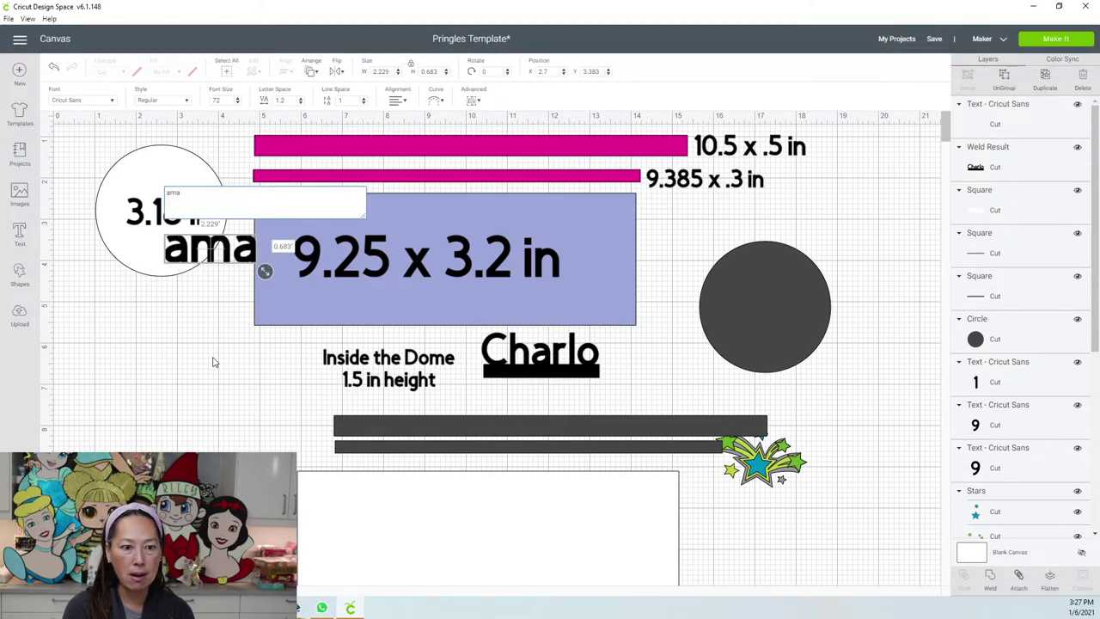
{"action": "type", "text": "zon.co"}
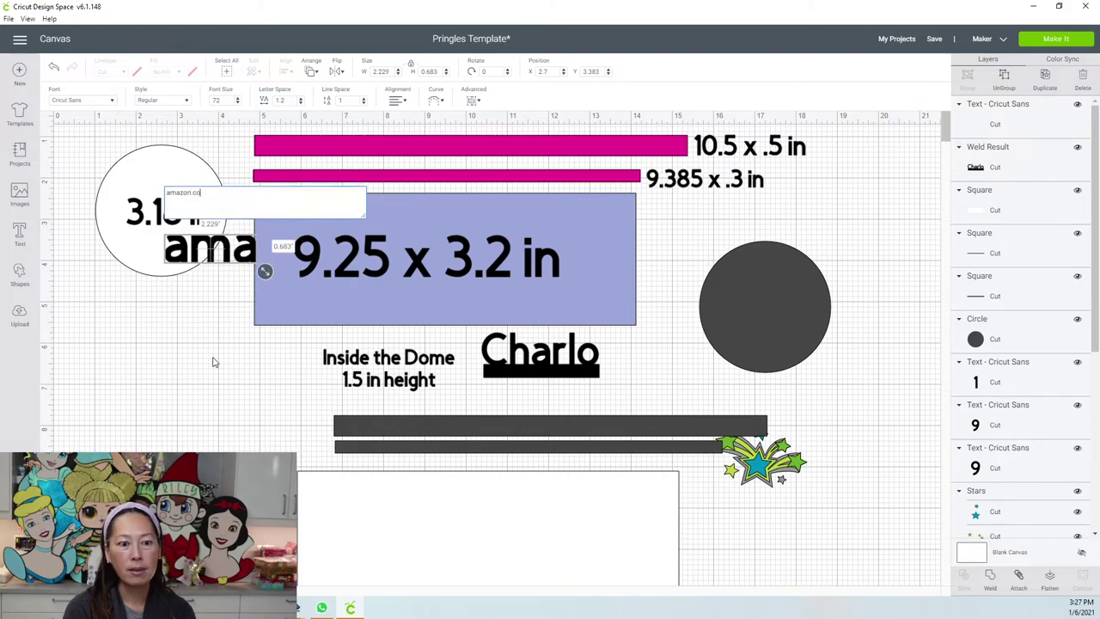
{"action": "type", "text": "m/shop/"}
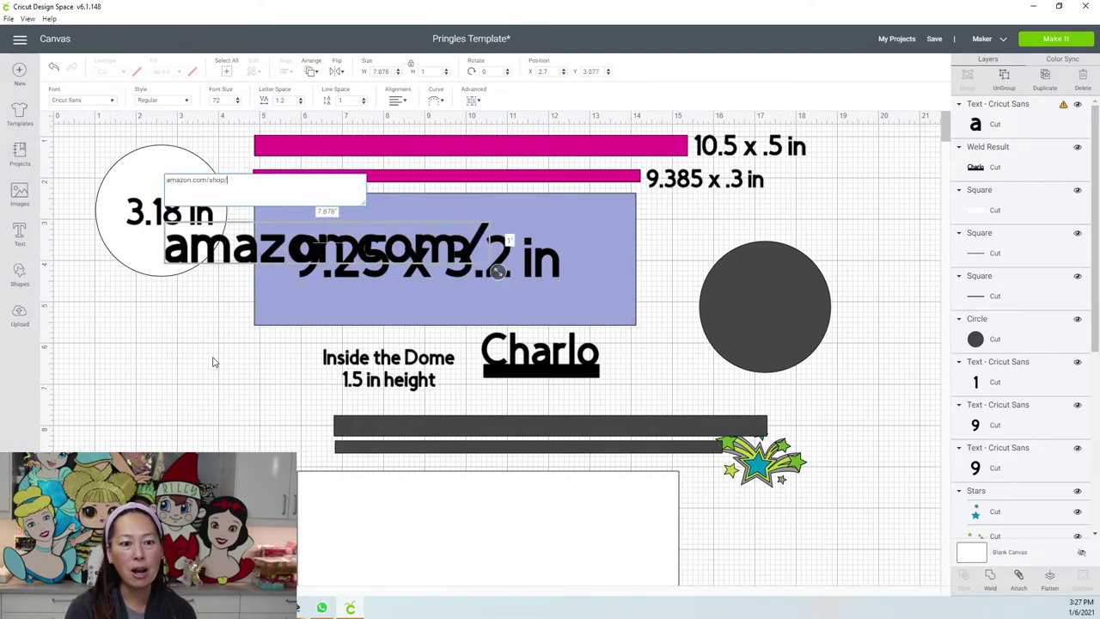
{"action": "type", "text": "theuselesscra"}
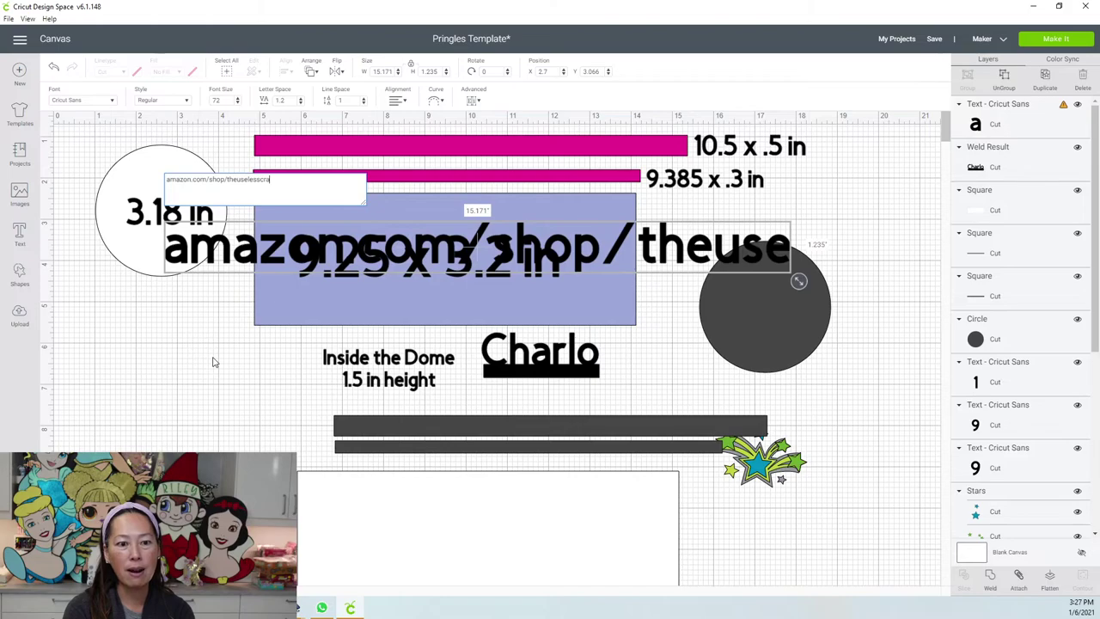
{"action": "type", "text": "fter"}
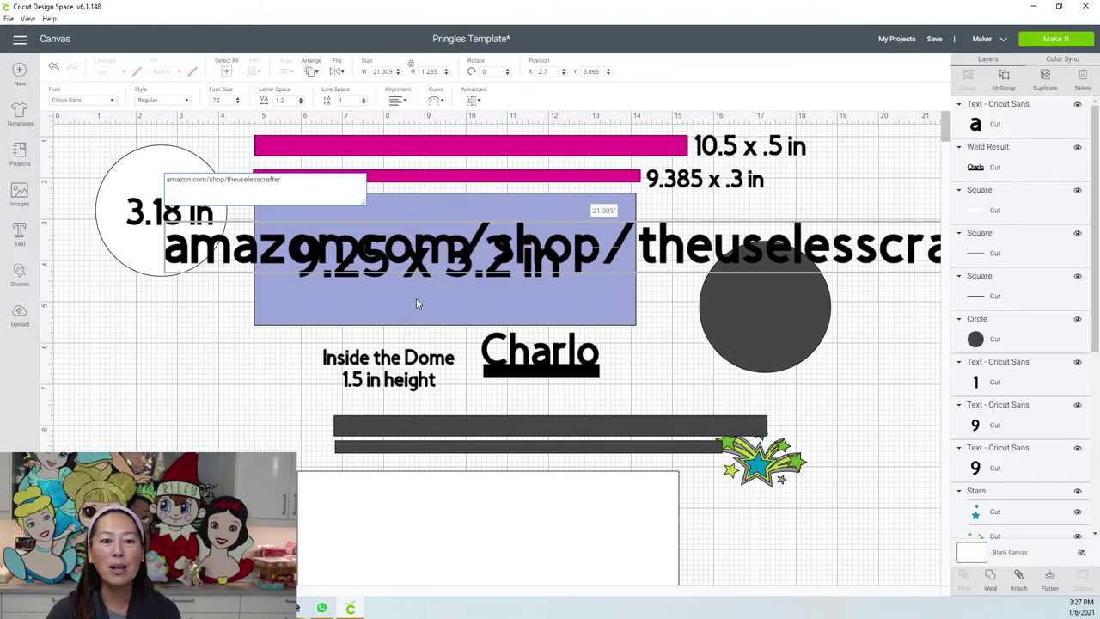
{"action": "left_click_drag", "start_coordinate": [519, 258], "coordinate": [519, 213]}
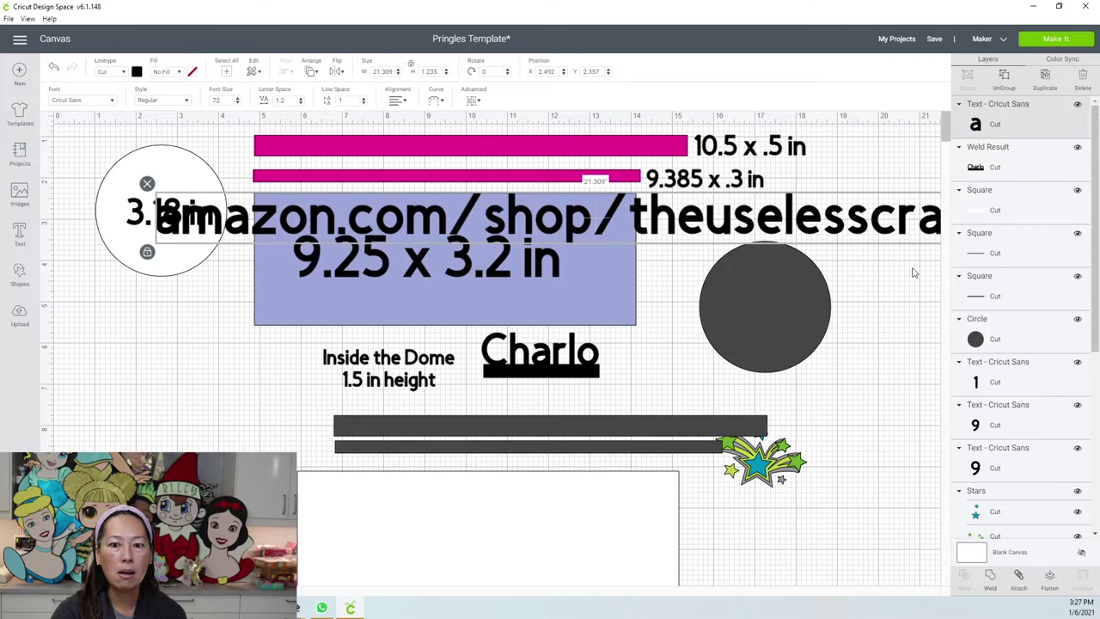
{"action": "left_click", "coordinate": [384, 71]}
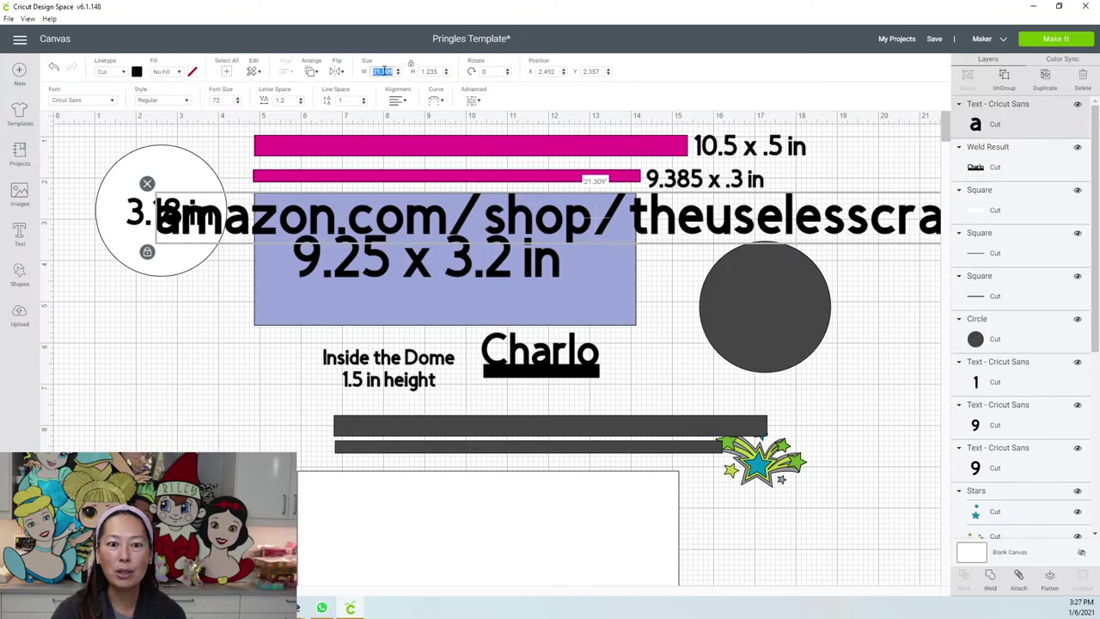
{"action": "type", "text": "15"}
{"action": "key", "text": "Return"}
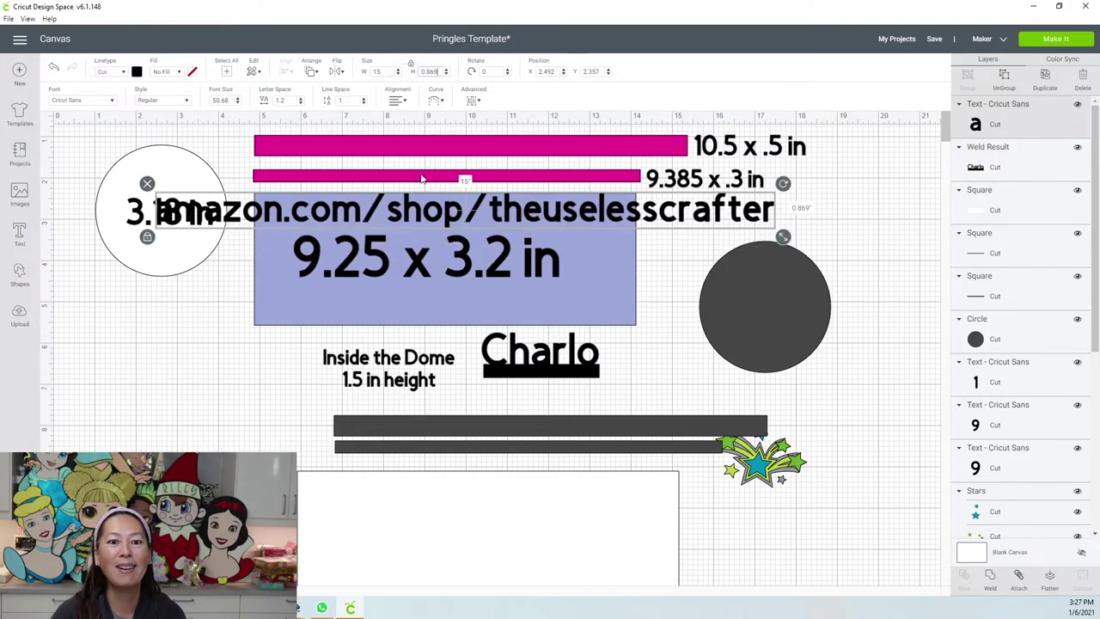
{"action": "left_click_drag", "start_coordinate": [432, 218], "coordinate": [547, 221]}
{"action": "left_click", "coordinate": [210, 349]}
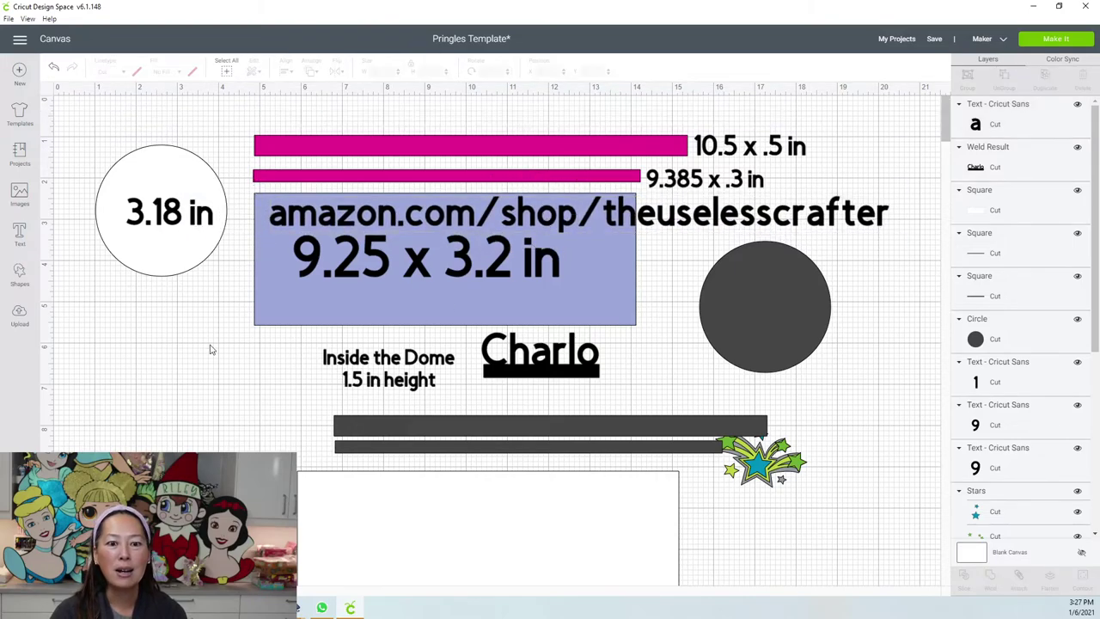